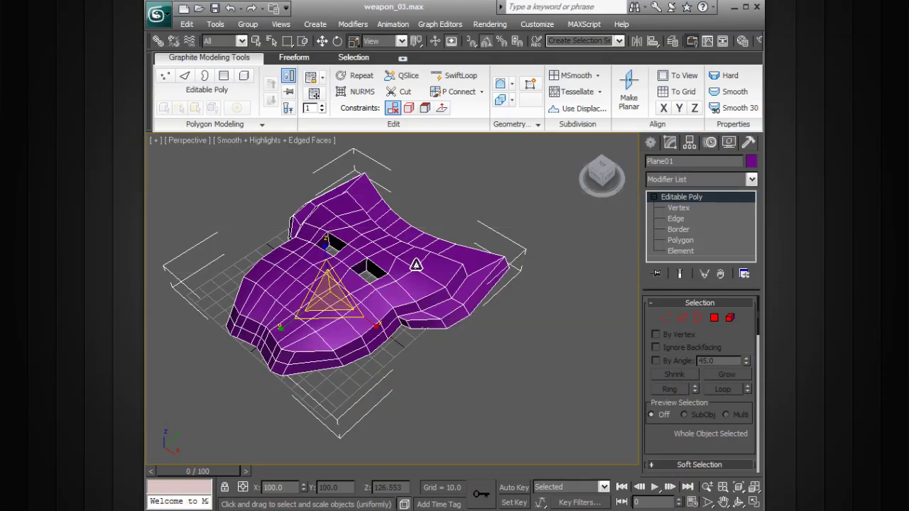
Apply an Unwrap UVW modifier to the mask model.
middle_click_drag(443, 287, 426, 268, "alt")
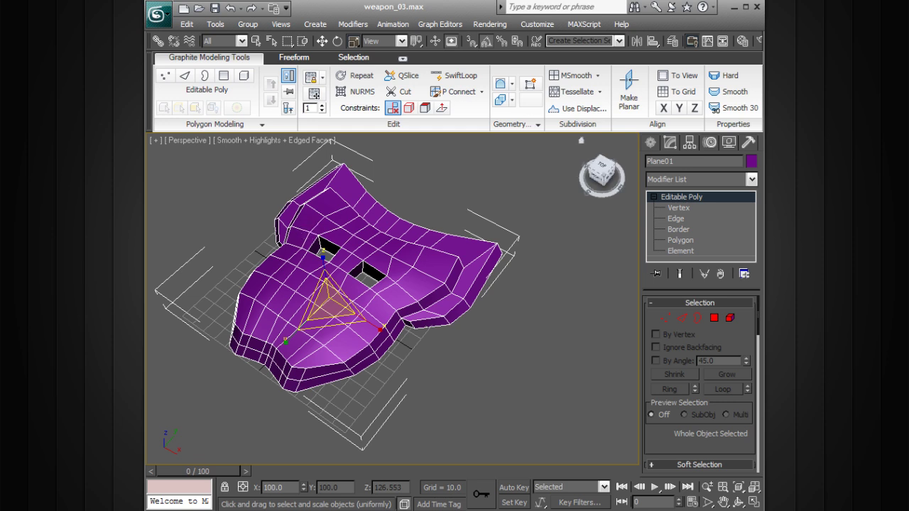
left_click(753, 181)
left_click_drag(753, 206, 754, 460)
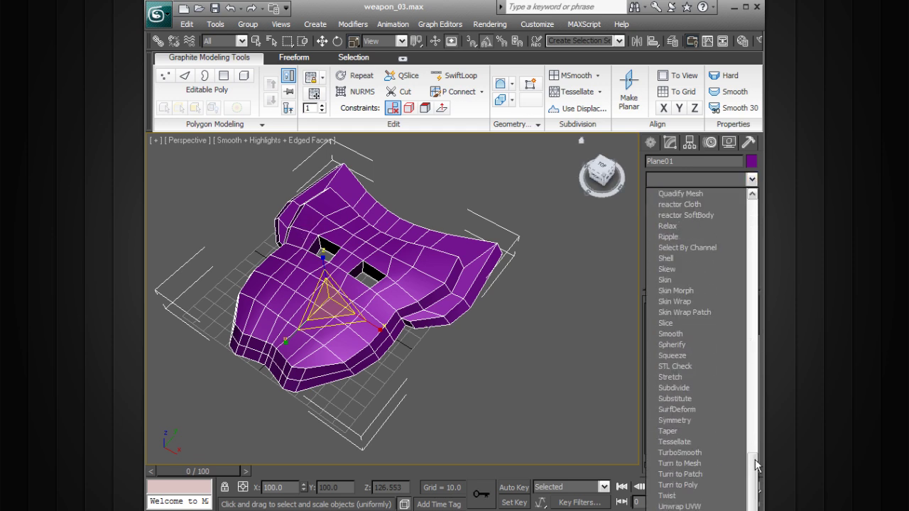
left_click(679, 504)
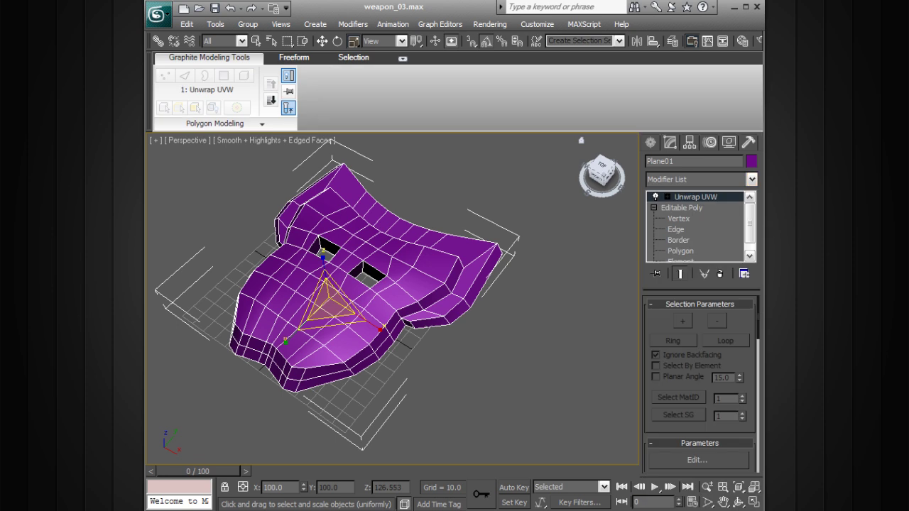
At the Unwrap UVW face level, select all front-facing faces of the mask from above.
middle_click_drag(545, 307, 377, 353, "alt")
left_click(666, 197)
left_click(689, 229)
left_click(377, 353)
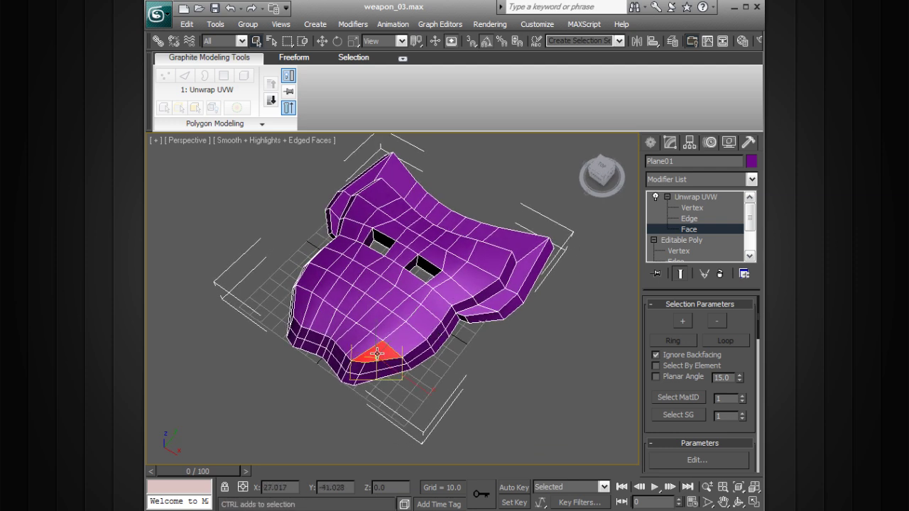
mouse_move(532, 345)
middle_mouse_down("alt")
mouse_move(532, 353)
mouse_move(519, 342)
mouse_move(547, 343)
middle_mouse_up("alt")
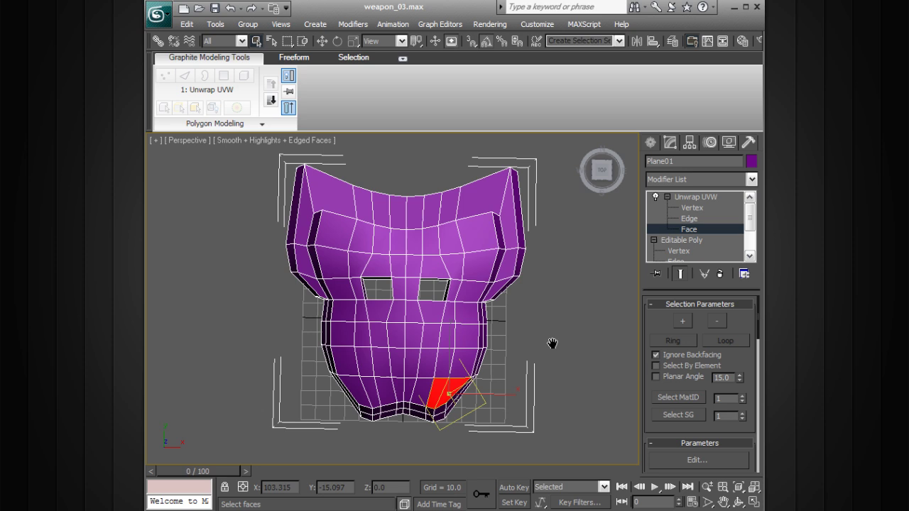
left_click_drag(236, 156, 572, 435)
Add the narrow row of faces along the brow ledge above the eye holes to the face selection.
middle_click_drag(575, 433, 312, 257, "alt")
scroll(406, 301, "up", 4)
left_click(346, 263)
left_click(373, 264, "ctrl")
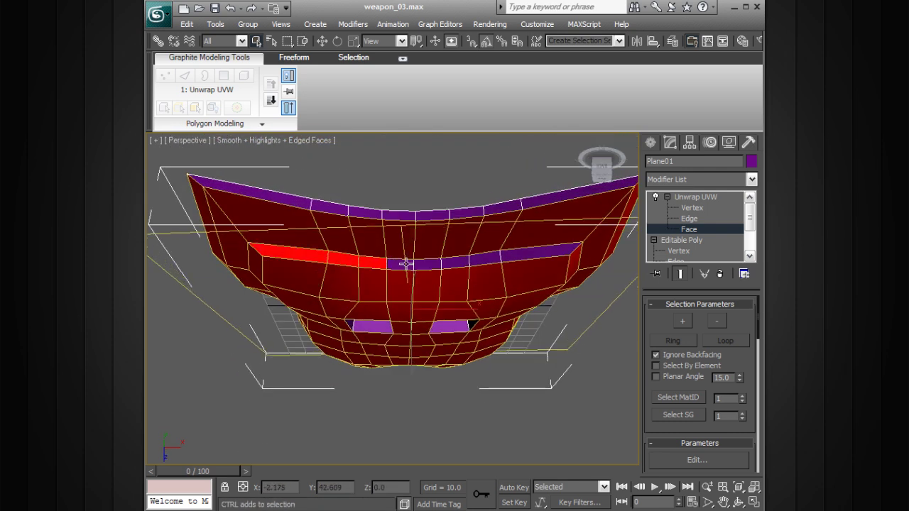
left_click(404, 264, "ctrl")
left_click(429, 264, "ctrl")
left_click(456, 263, "ctrl")
left_click(490, 257, "ctrl")
left_click(534, 254, "ctrl")
Add the strip of side faces along the mask's curved upper rim to the face selection.
left_click(561, 192, "ctrl")
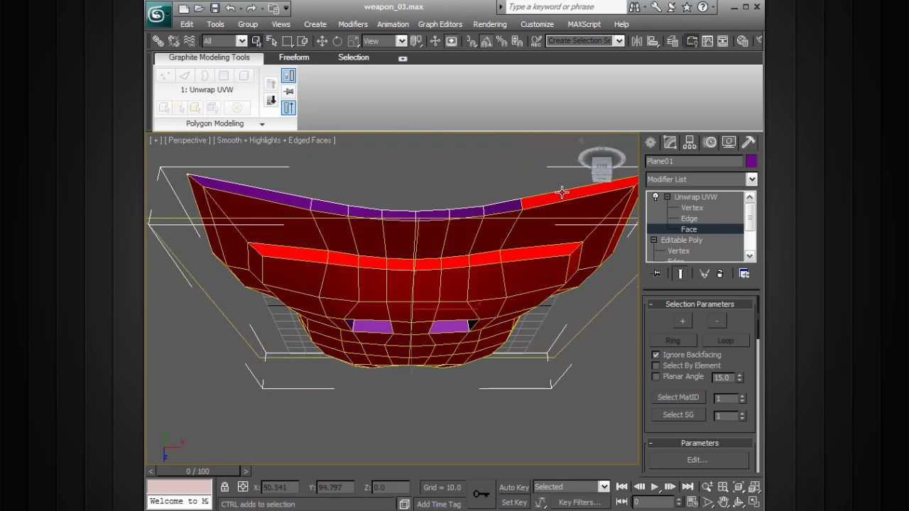
left_click_drag(515, 206, 348, 211, "ctrl")
left_click(331, 208, "ctrl")
left_click(294, 200, "ctrl")
middle_click_drag(356, 254, 544, 329, "alt")
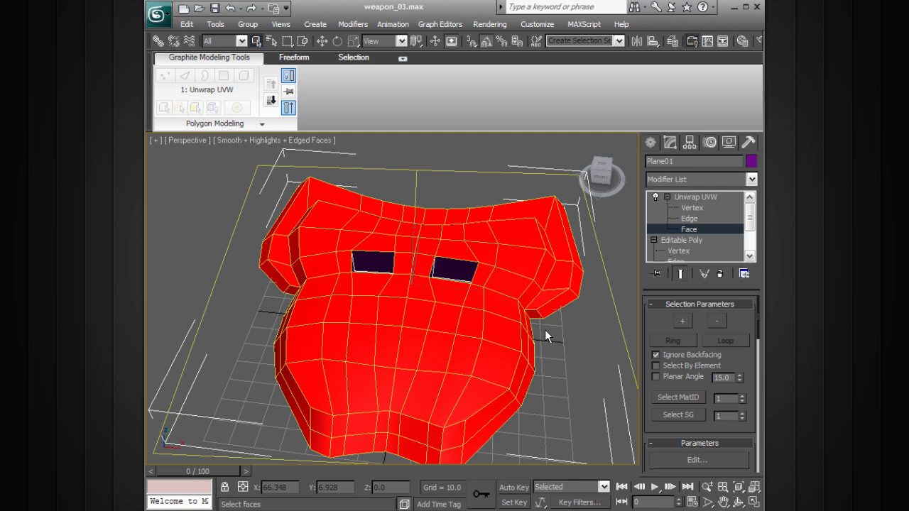
Apply planar mapping to the selected faces and orient the projection with Best Align.
scroll(661, 334, "down", 3)
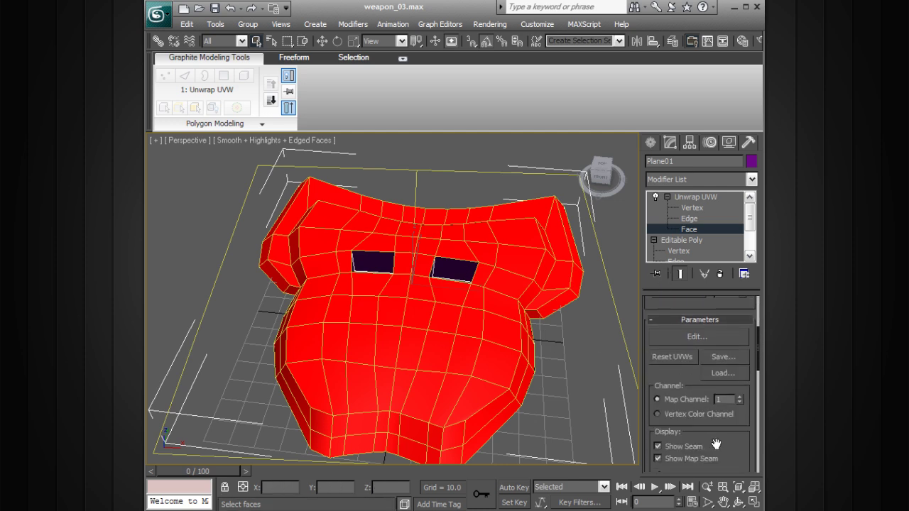
scroll(715, 444, "down", 5)
scroll(741, 395, "down", 2)
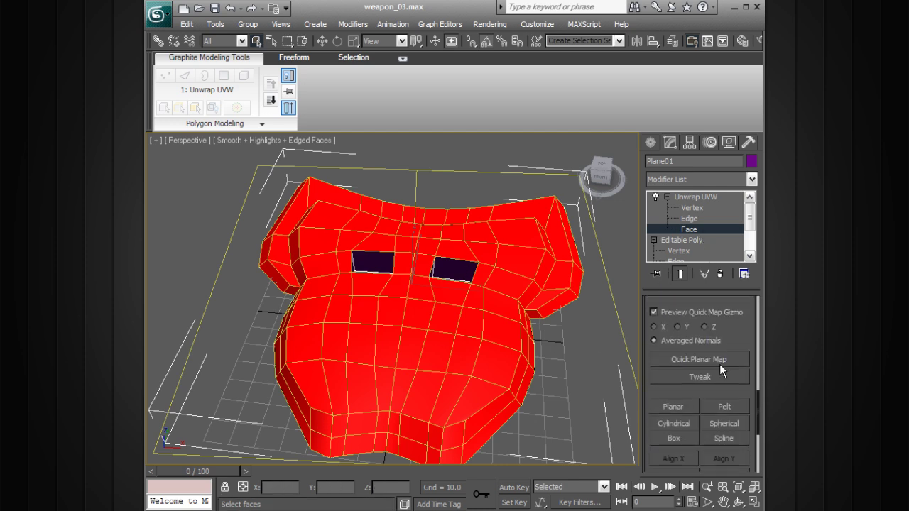
left_click(673, 407)
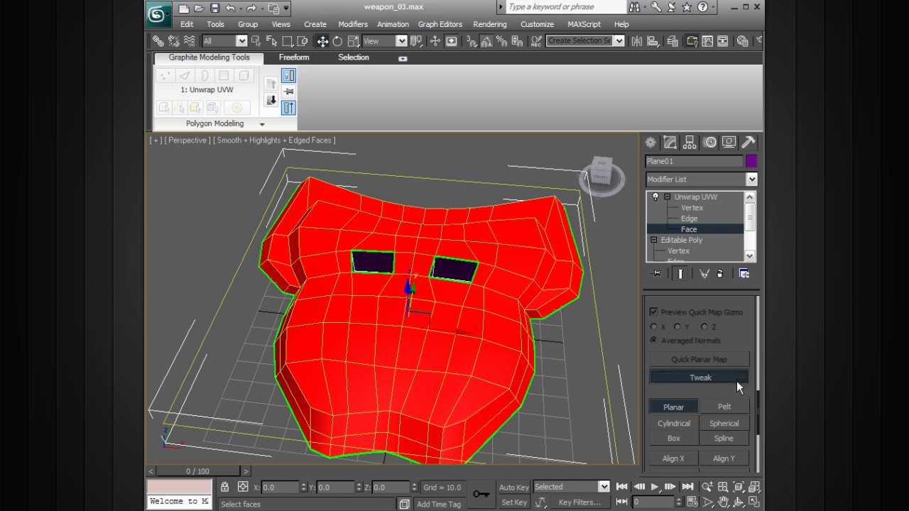
scroll(738, 362, "down", 2)
scroll(735, 346, "down", 1)
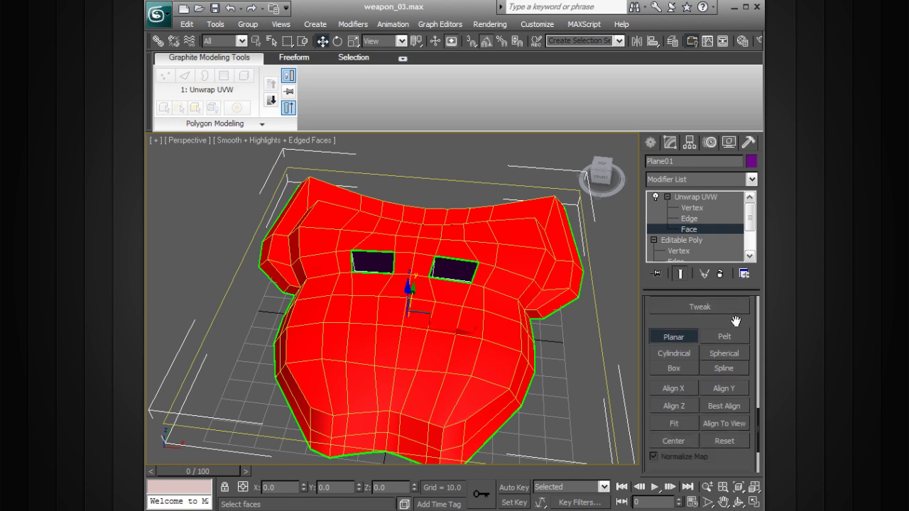
middle_click_drag(595, 359, 537, 325, "alt")
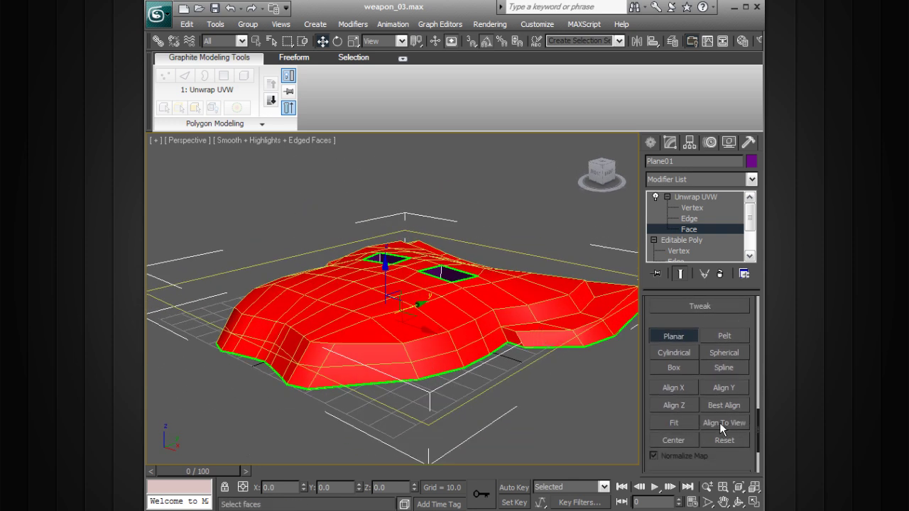
left_click(727, 403)
Open the UVW editor and hide its checker background.
middle_click_drag(612, 355, 559, 329, "alt")
left_click_drag(704, 312, 708, 421)
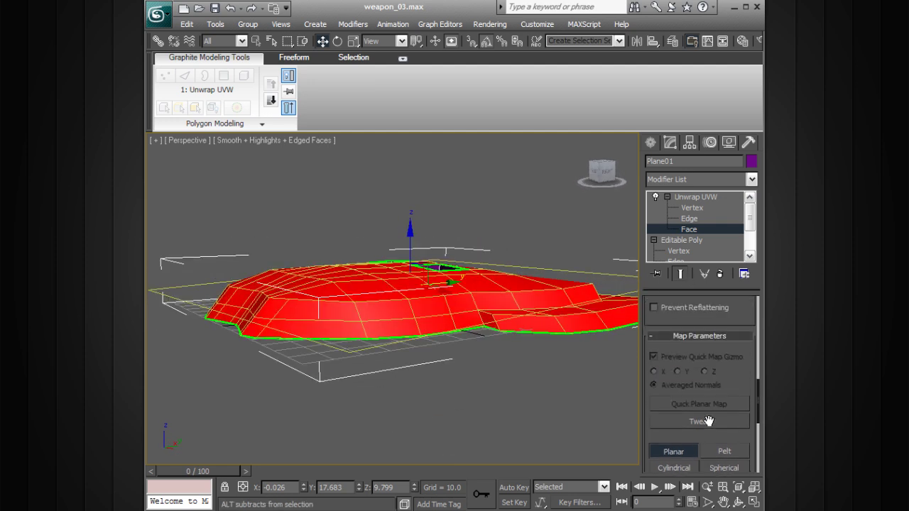
scroll(735, 424, "up", 5)
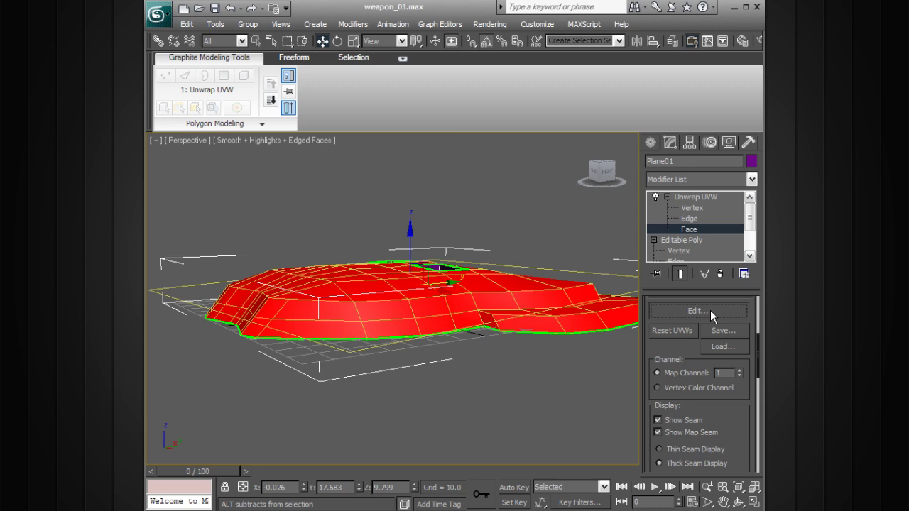
left_click_drag(146, 24, 477, 41)
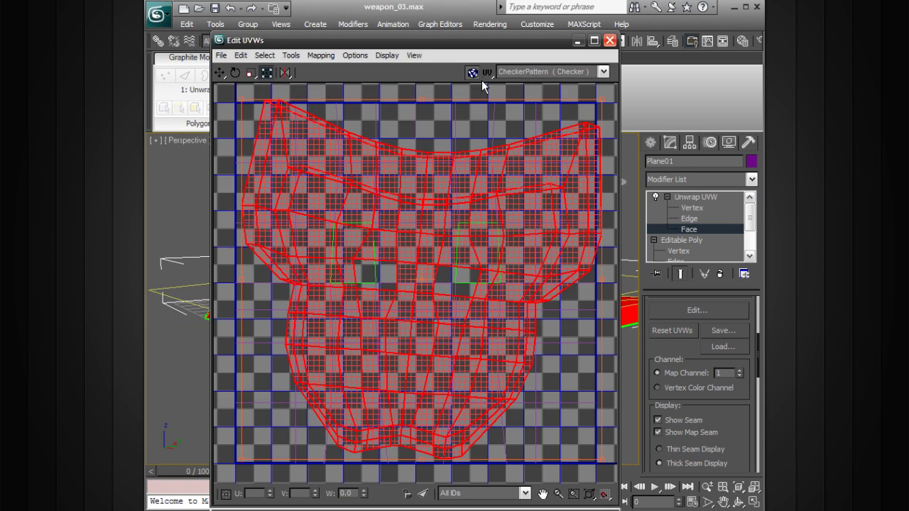
scroll(477, 210, "down", 2)
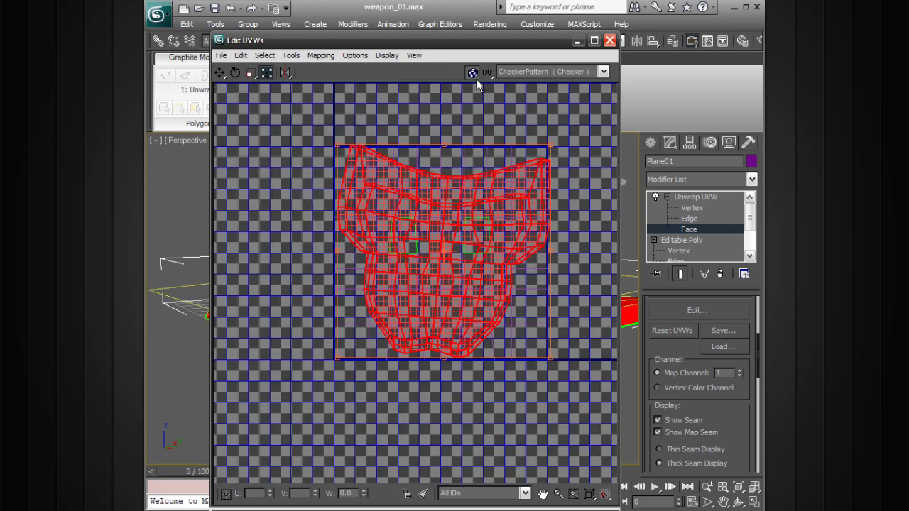
left_click(470, 72)
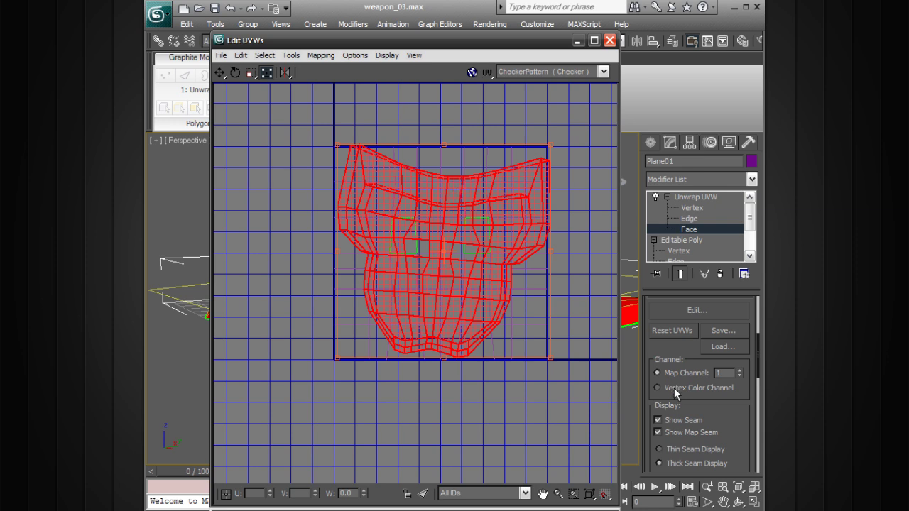
End planar mapping and move the mask's UV shell outside the UV square, clear of the remaining UVs, then deselect it.
left_click_drag(733, 431, 718, 214)
left_click(686, 420)
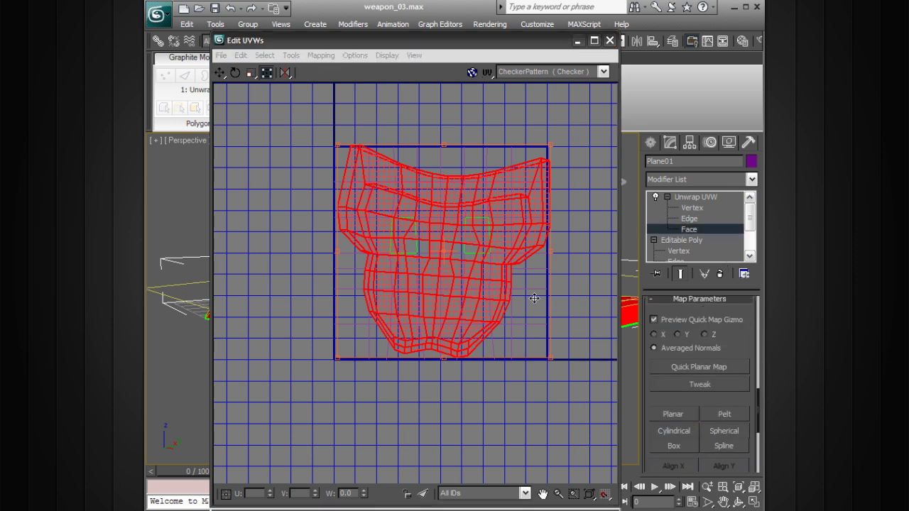
left_click_drag(496, 294, 607, 209)
middle_click_drag(507, 341, 355, 403)
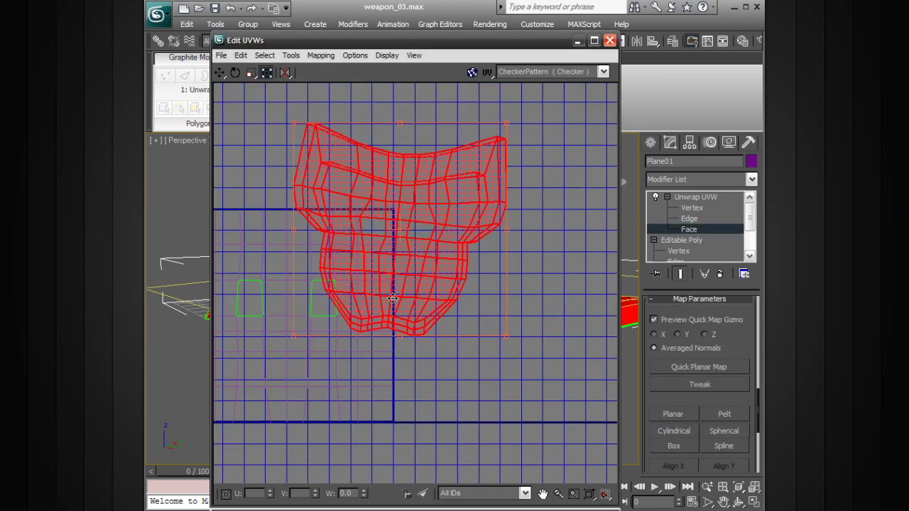
left_click_drag(393, 297, 542, 263)
middle_click_drag(550, 321, 444, 378)
left_click(511, 398)
Select all vertices of the mask's UV shell.
right_click(417, 214)
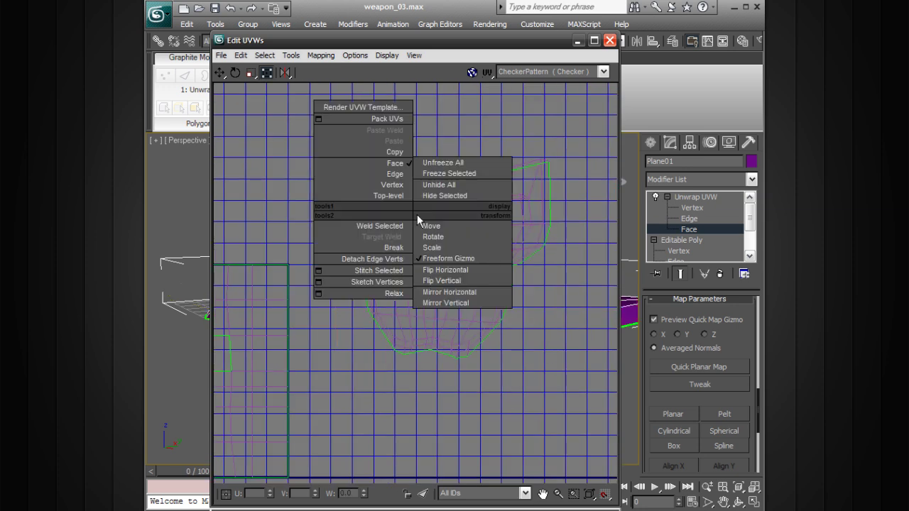
left_click(394, 184)
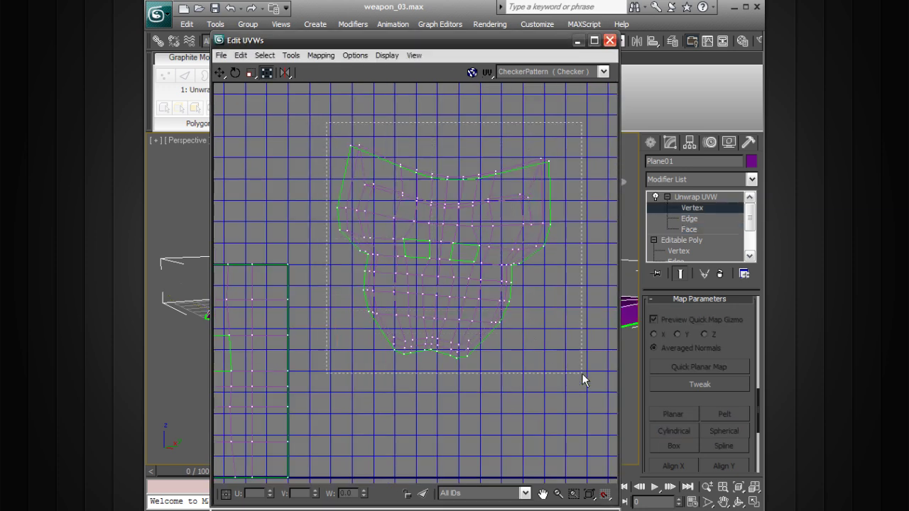
left_click_drag(582, 374, 583, 383)
left_click(264, 56)
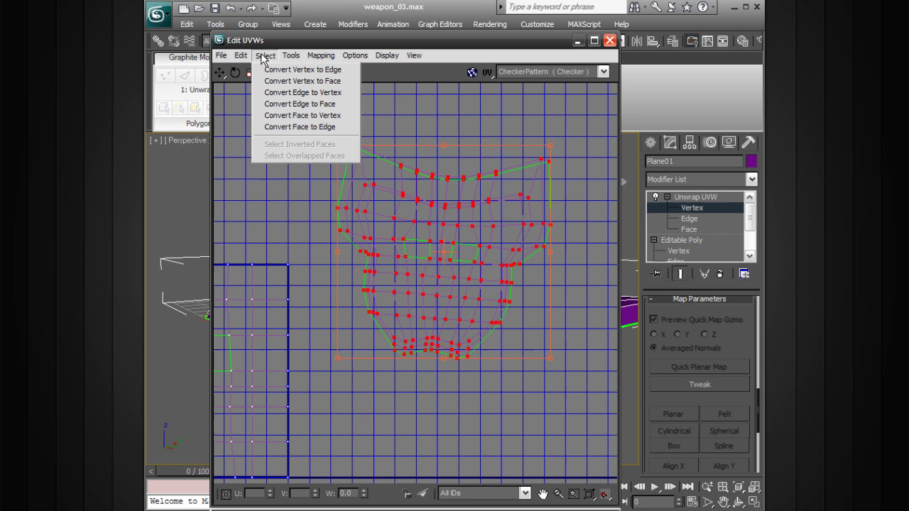
mouse_move(287, 57)
Set the UV editor aside and select the short corner edges at both ends of the mask's curved upper rim.
left_click_drag(529, 55, 664, 42)
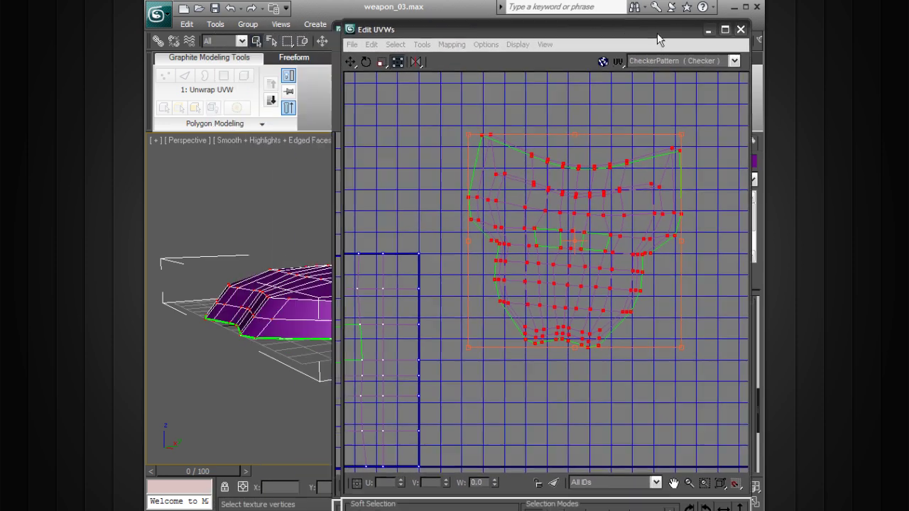
scroll(290, 274, "up", 4)
middle_click_drag(241, 282, 279, 340, "alt")
left_click(712, 31)
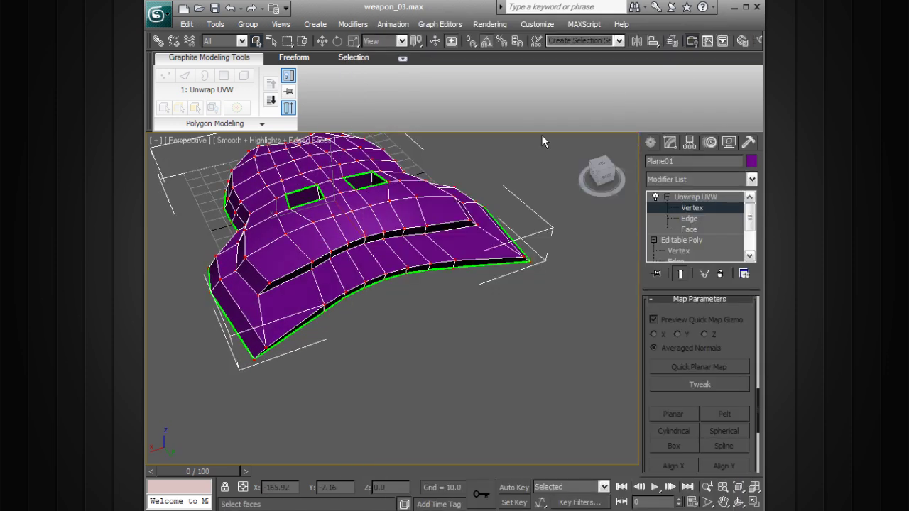
middle_click_drag(541, 140, 508, 291, "alt")
middle_click_drag(436, 286, 317, 398, "alt")
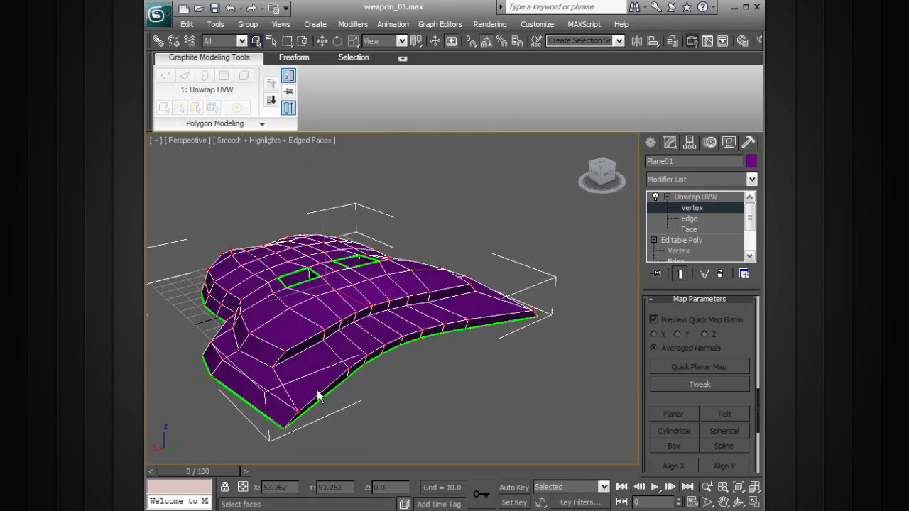
left_click(689, 219)
middle_click_drag(412, 277, 273, 382, "alt")
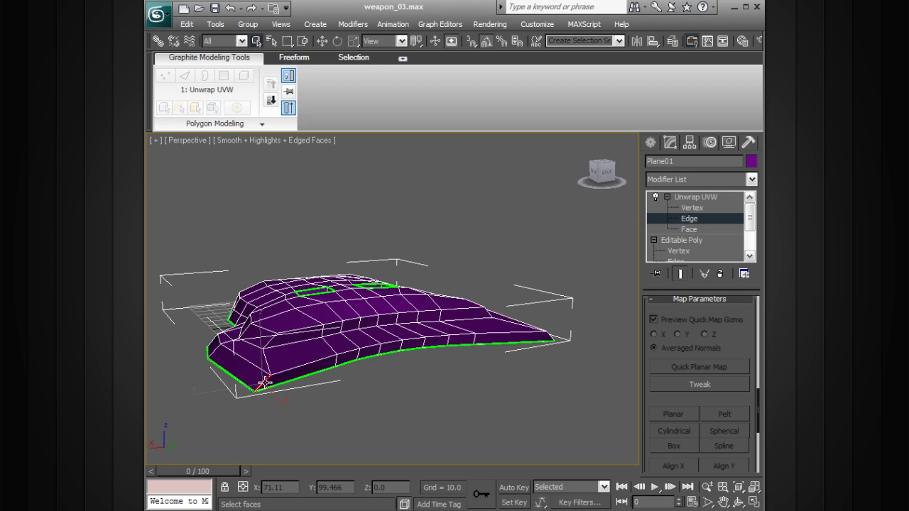
middle_click_drag(516, 368, 612, 321, "alt")
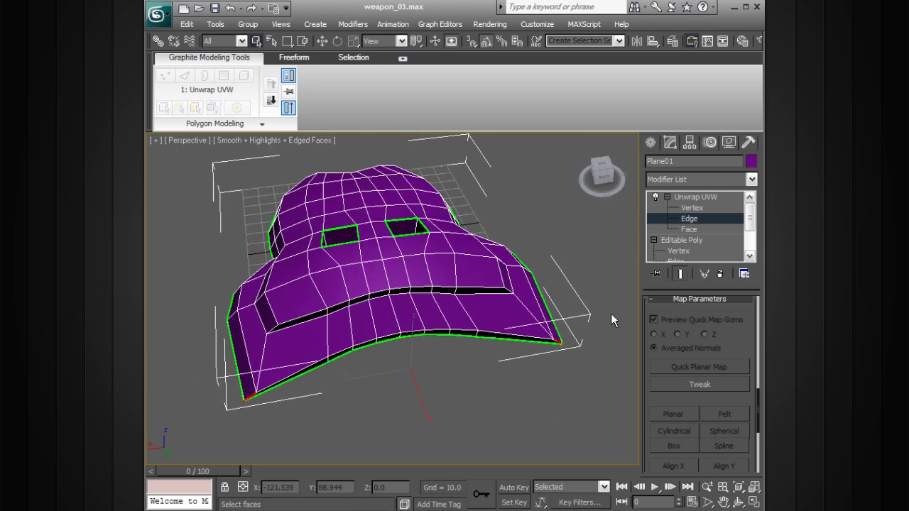
Break the mask's UV shell at the two selected corner edges.
key("ctrl+e")
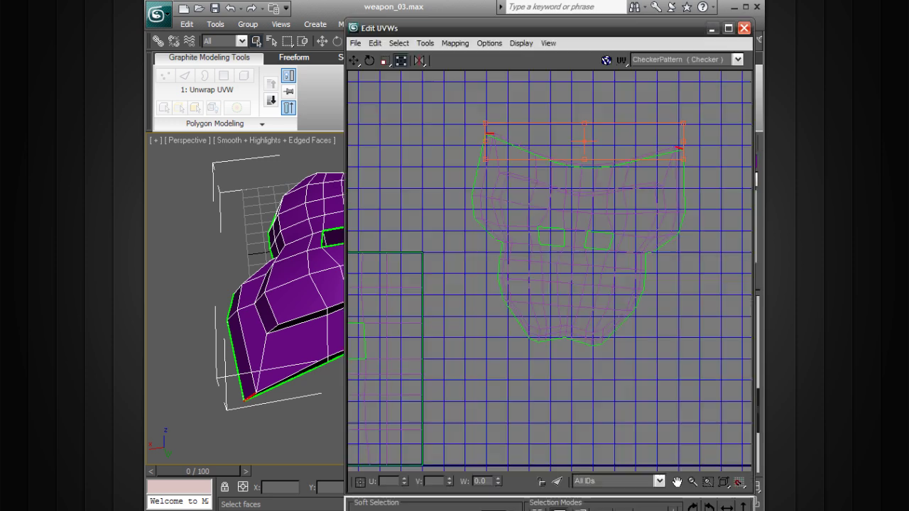
left_click(398, 43)
mouse_move(426, 44)
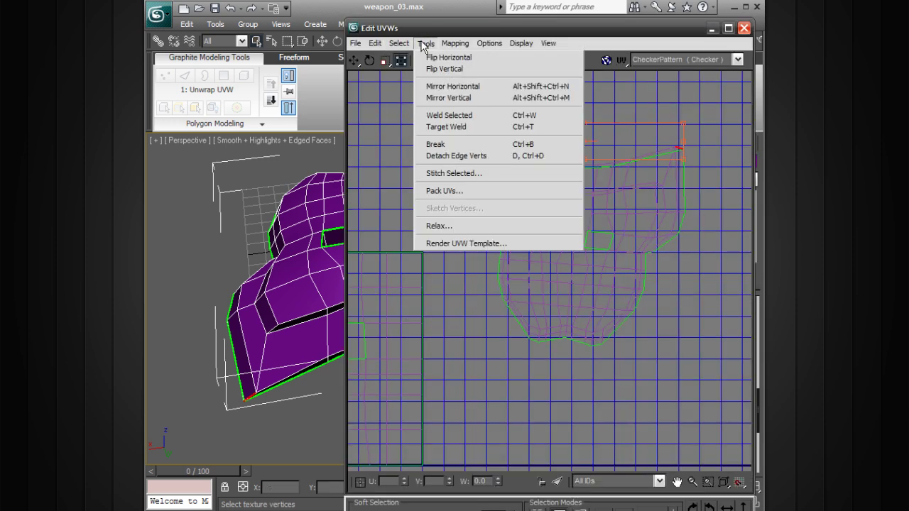
left_click(430, 143)
Switch to vertex selection and select every vertex of the mask's UV shell.
right_click(491, 199)
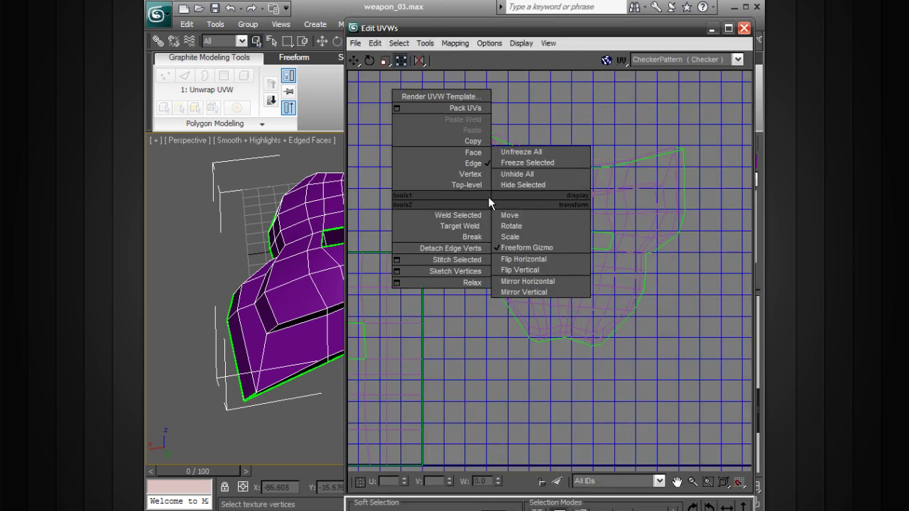
left_click(474, 176)
left_click_drag(454, 104, 494, 143)
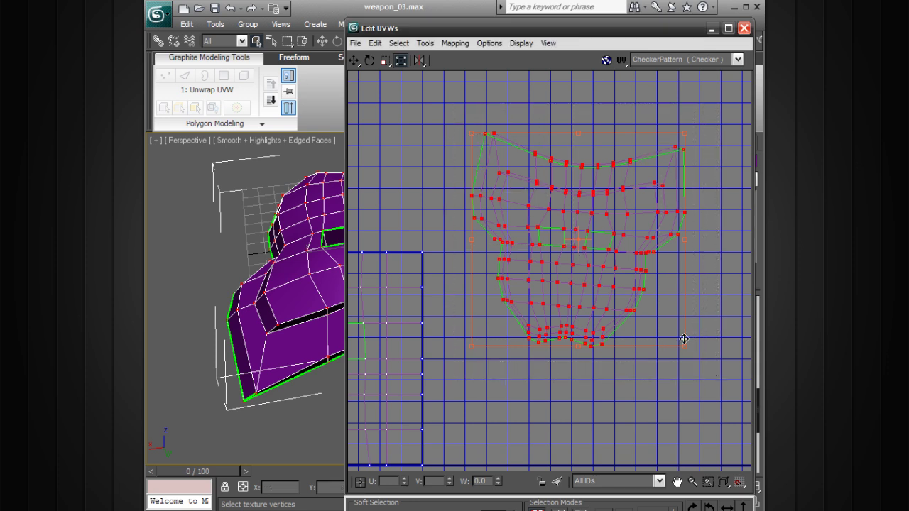
Relax the mask's UV shell by face angles, stop once the shape settles, and close the Relax Tool.
left_click(398, 43)
mouse_move(425, 44)
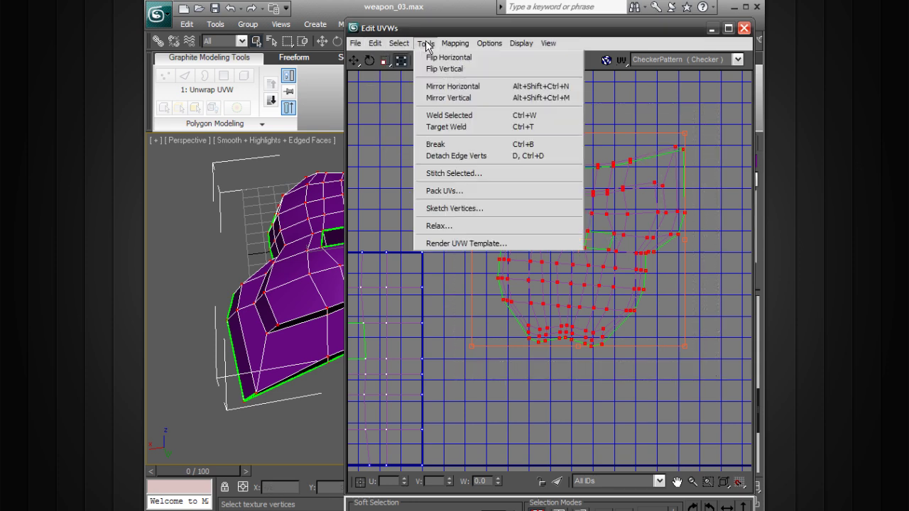
left_click(461, 224)
left_click(447, 84)
left_click(455, 93)
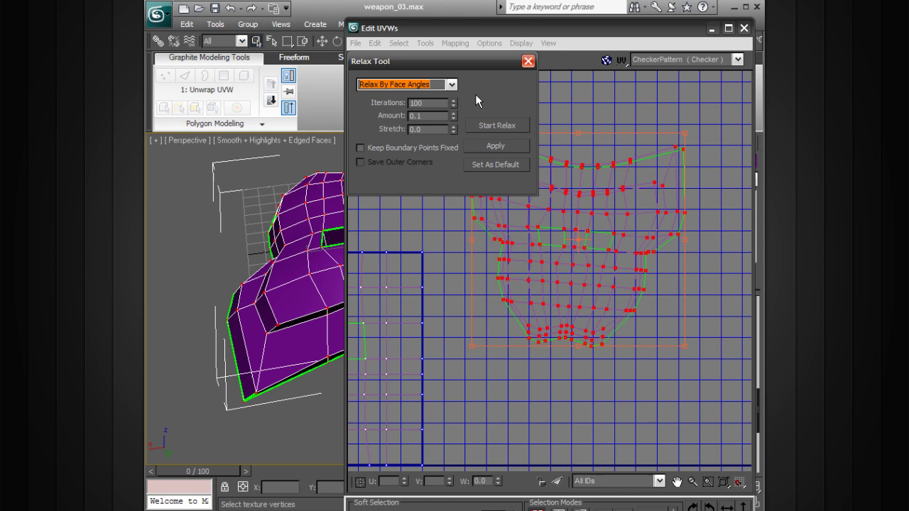
left_click(513, 126)
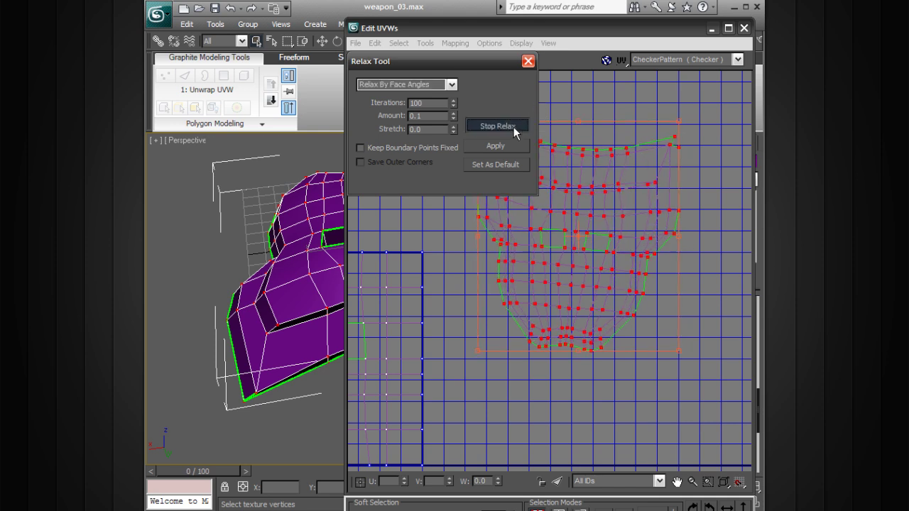
left_click(514, 126)
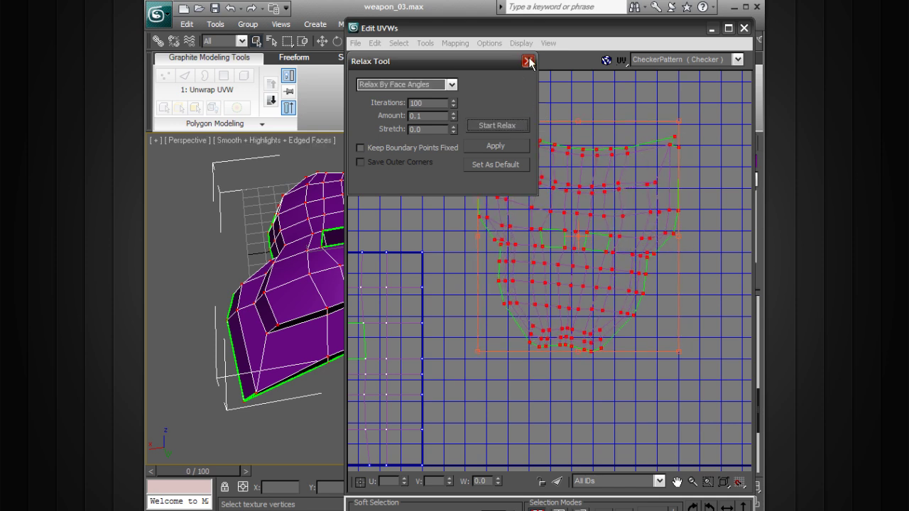
left_click(527, 61)
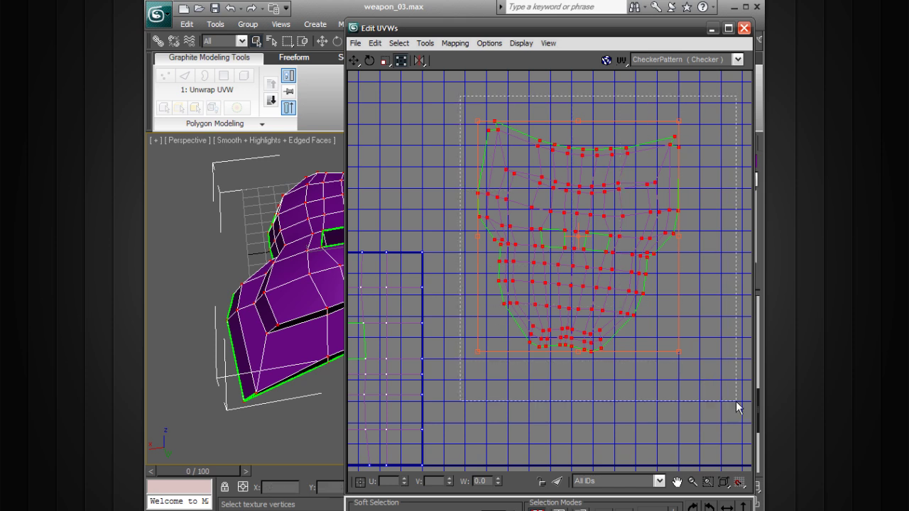
Rotate the relaxed mask shell until it stands upright and symmetrical, and move it farther from the UV square.
left_click_drag(677, 237, 675, 235)
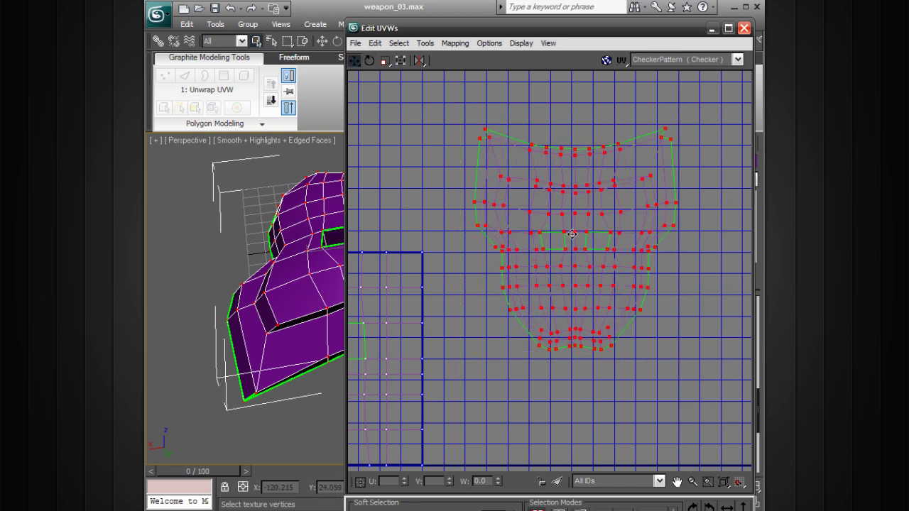
left_click_drag(572, 235, 590, 206)
middle_click_drag(537, 303, 620, 267)
scroll(596, 283, "down", 2)
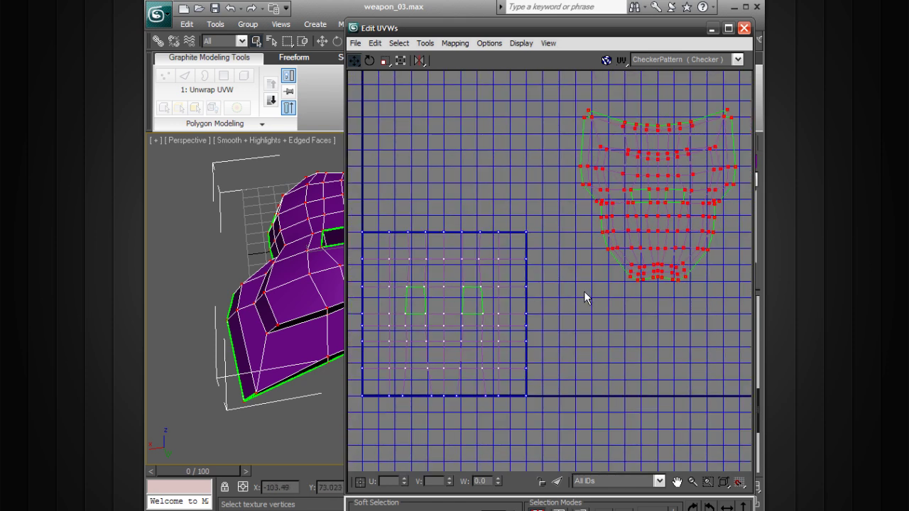
Switch to face selection and select all remaining faces inside the UV square.
middle_click_drag(546, 290, 595, 278)
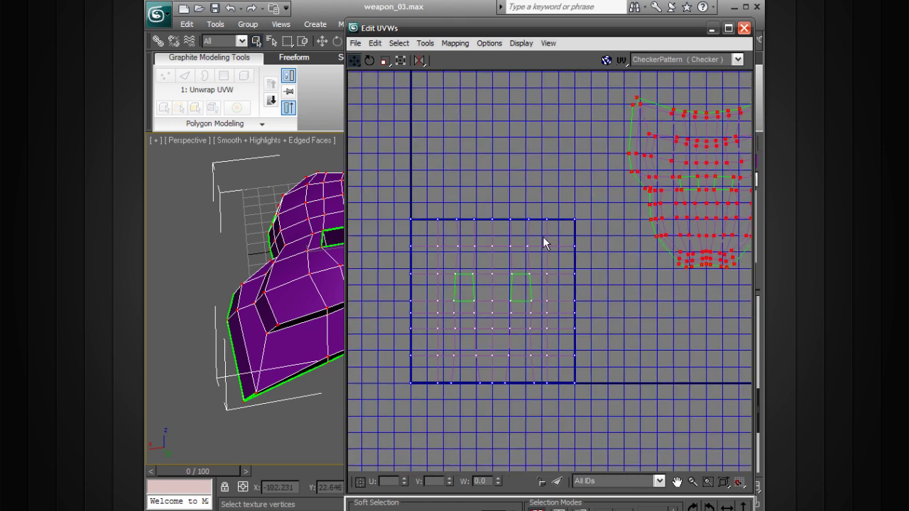
right_click(546, 224)
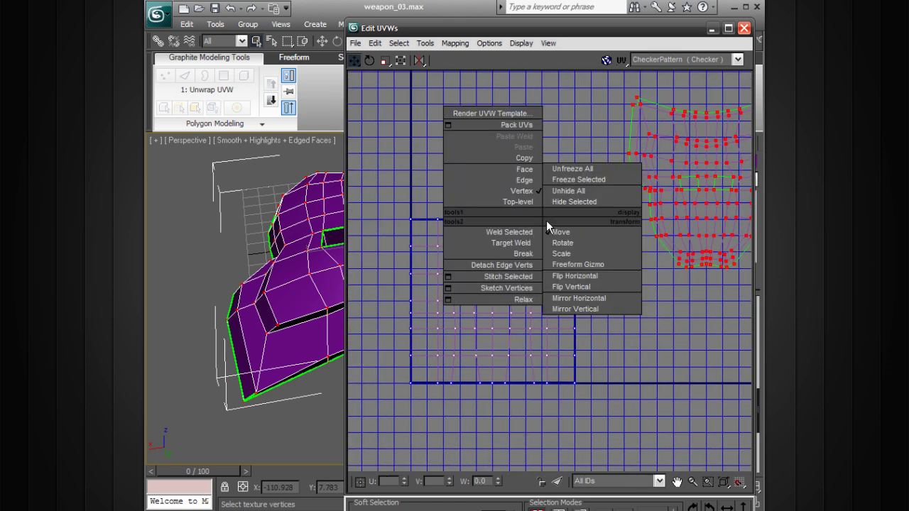
left_click(529, 179)
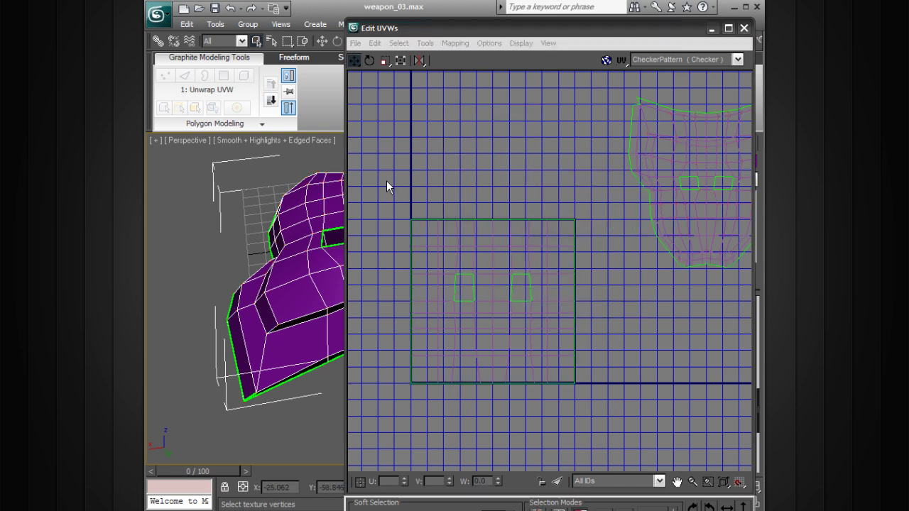
left_click_drag(387, 187, 607, 397)
Set the UV editor aside and deselect the inner side walls of both eye holes on the mask model.
left_click_drag(698, 33, 562, 33)
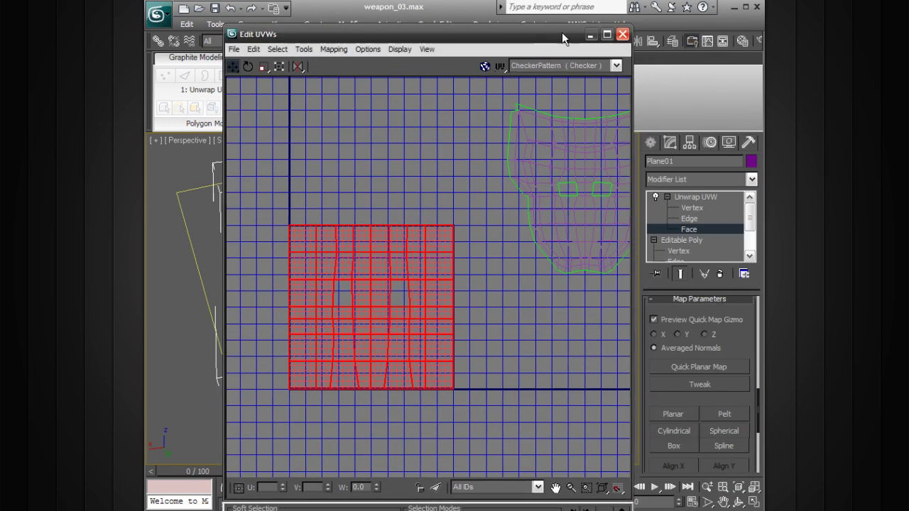
left_click(593, 34)
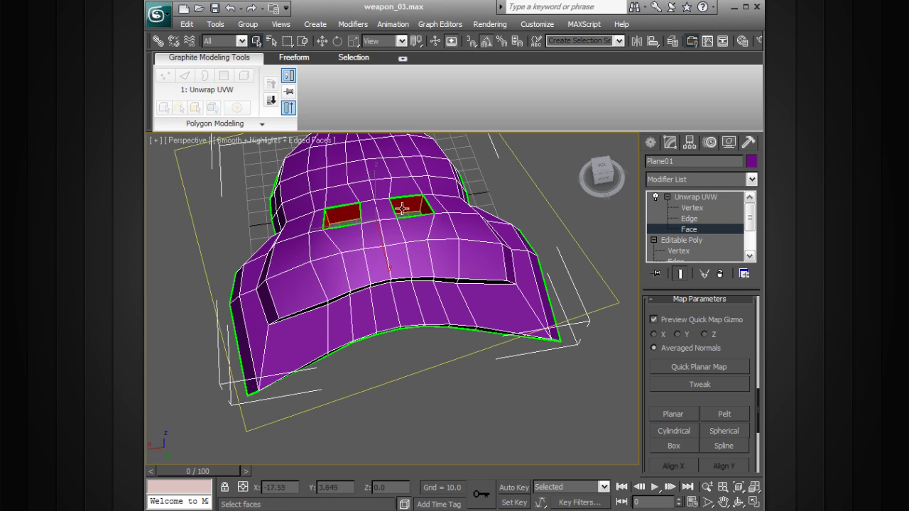
left_click(404, 206, "ctrl")
left_click(425, 207, "ctrl")
left_click(343, 215, "ctrl")
left_click(334, 219, "ctrl")
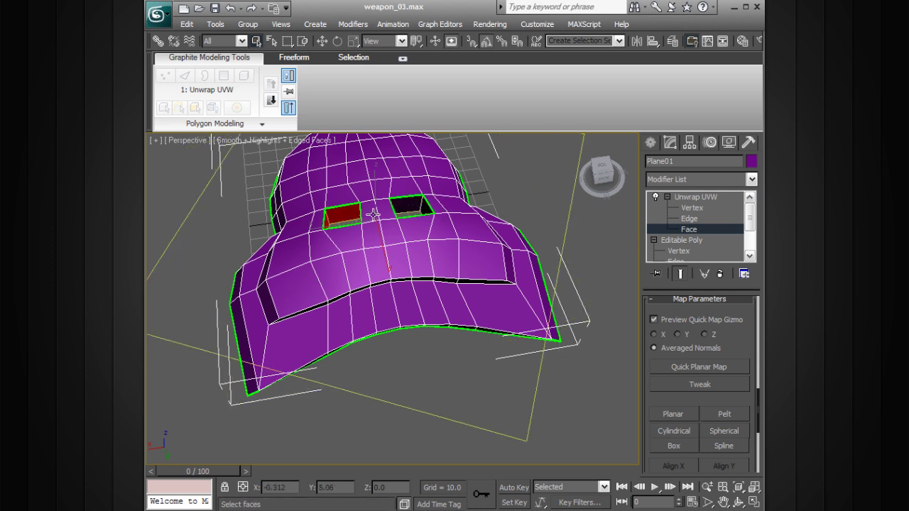
middle_click_drag(374, 213, 506, 235, "alt")
left_click(301, 373, "ctrl")
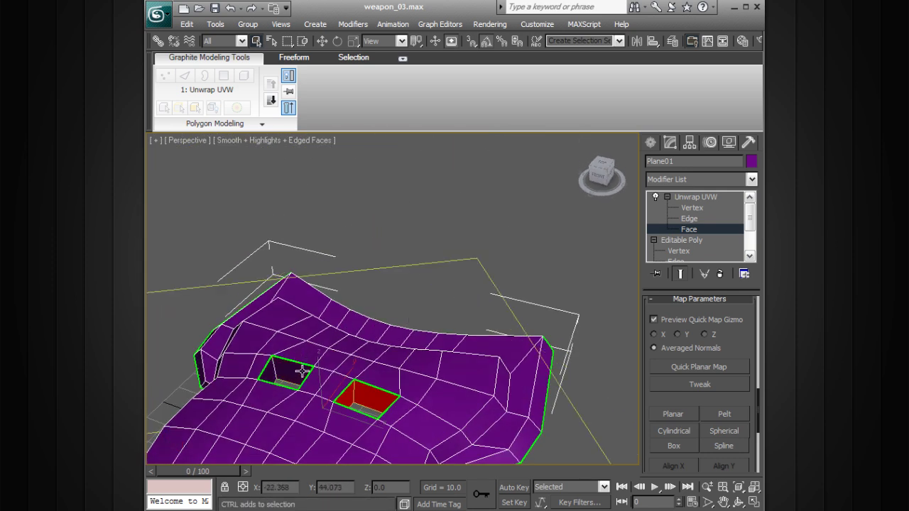
middle_click_drag(303, 371, 476, 314, "alt")
left_click(467, 373, "ctrl")
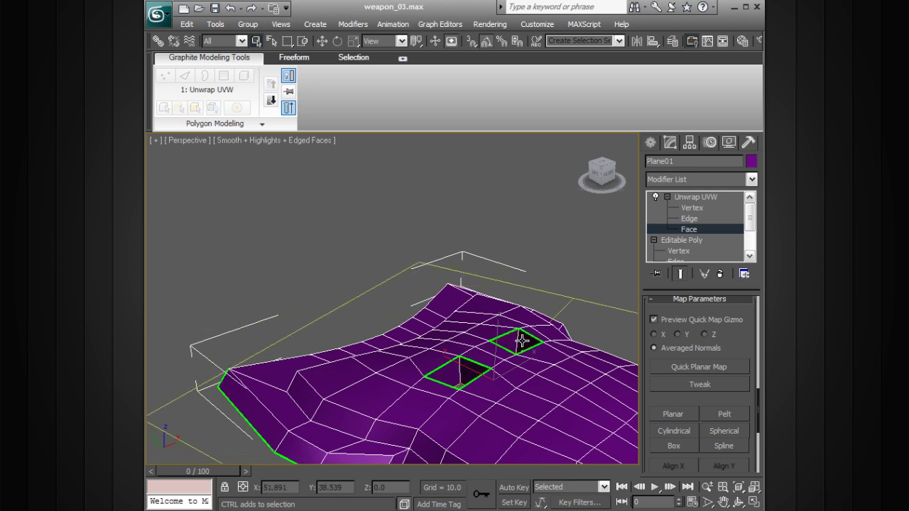
middle_click_drag(523, 339, 325, 329, "alt")
left_click(267, 316, "alt")
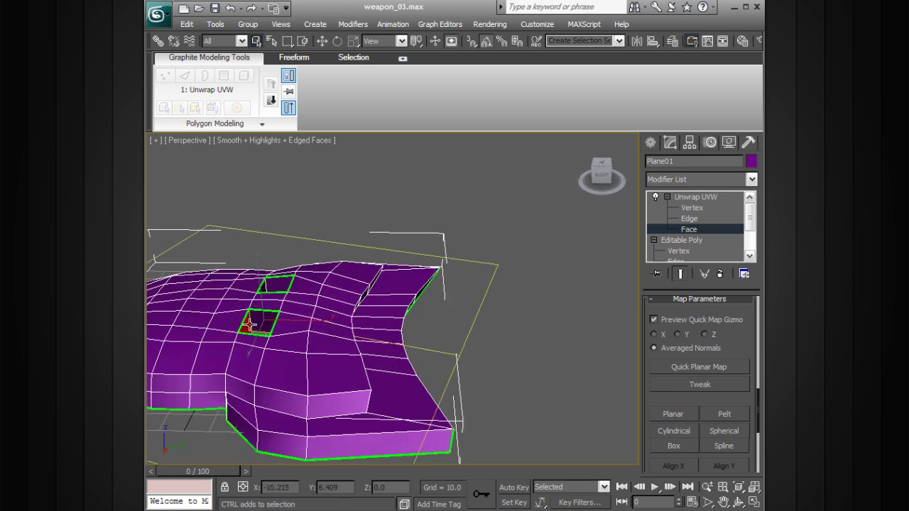
middle_click_drag(260, 319, 352, 302, "alt")
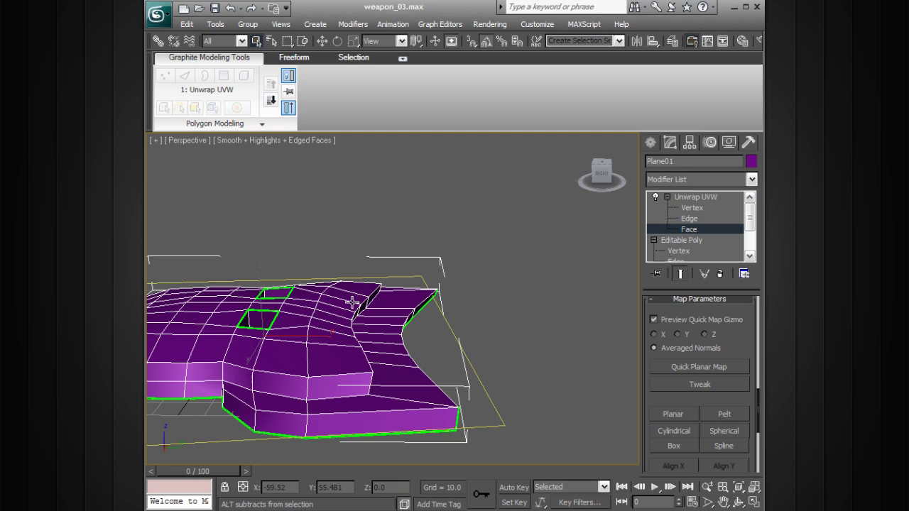
Planar map the selected faces, end planar mapping and move their UV shell above the UV square.
left_click(683, 413)
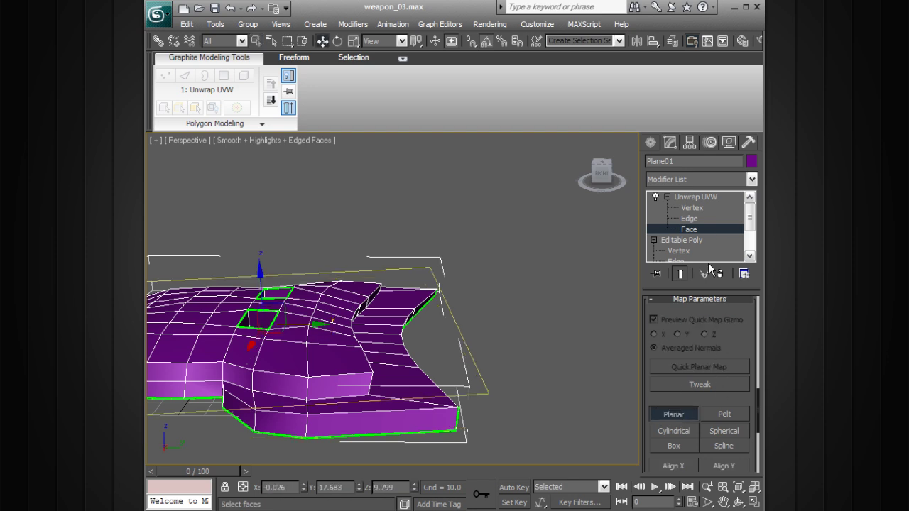
scroll(729, 337, "up", 5)
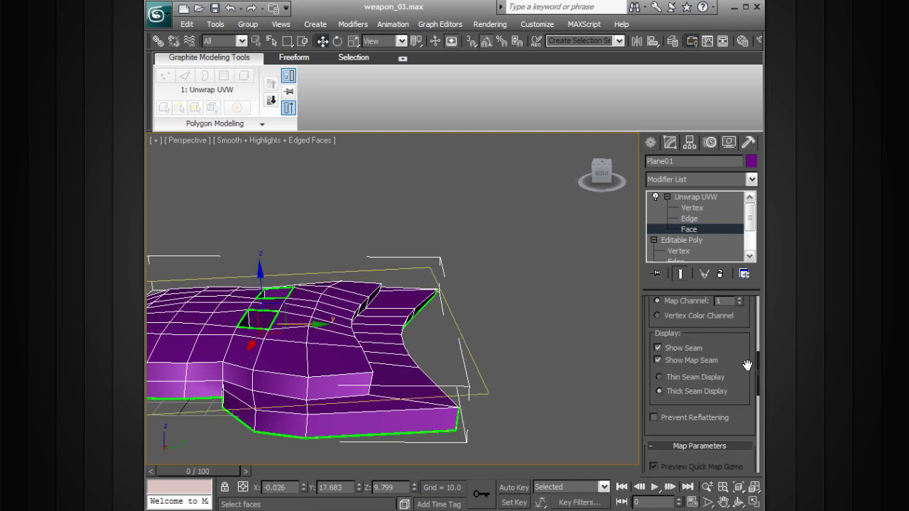
left_click(697, 337)
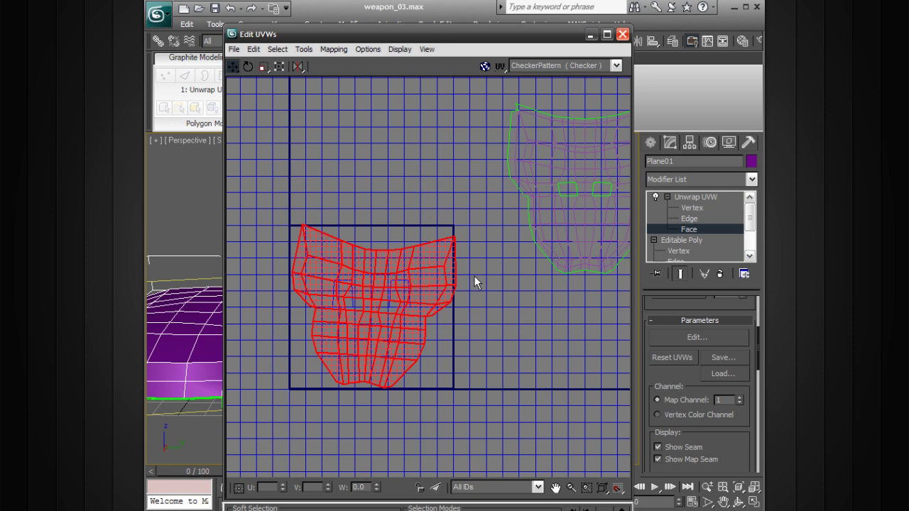
left_click_drag(688, 379, 680, 126)
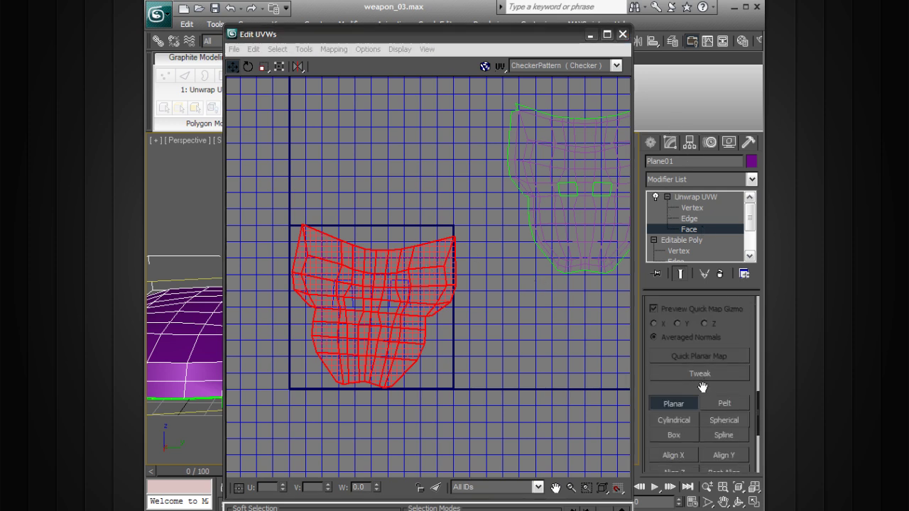
left_click(674, 402)
left_click_drag(357, 275, 361, 99)
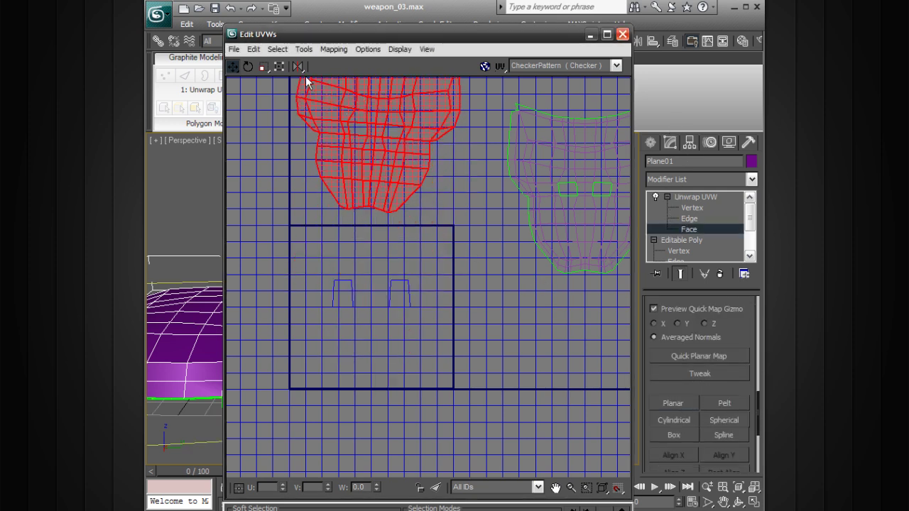
middle_click_drag(383, 118, 387, 168)
Try relaxing the newly mapped shell by face angles, and undo the relaxation.
left_click(304, 49)
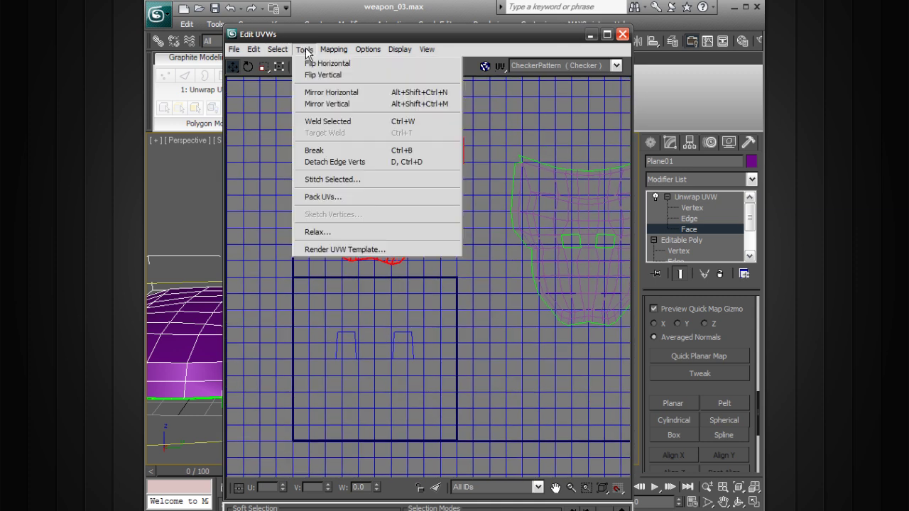
left_click(331, 231)
left_click(330, 90)
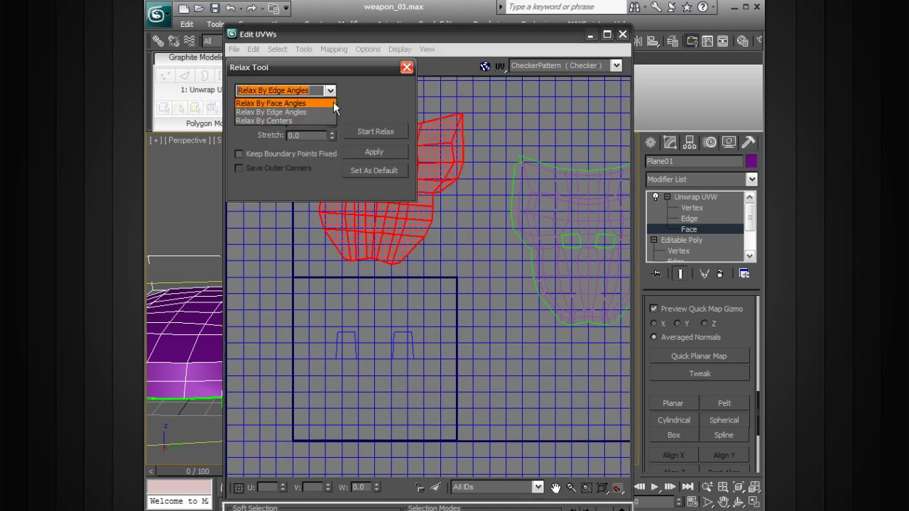
left_click(333, 102)
left_click(384, 127)
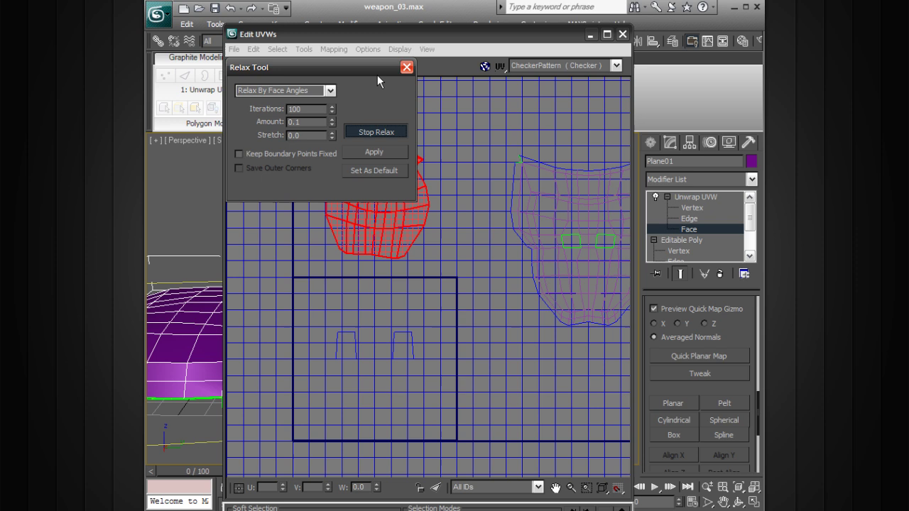
left_click_drag(377, 71, 521, 307)
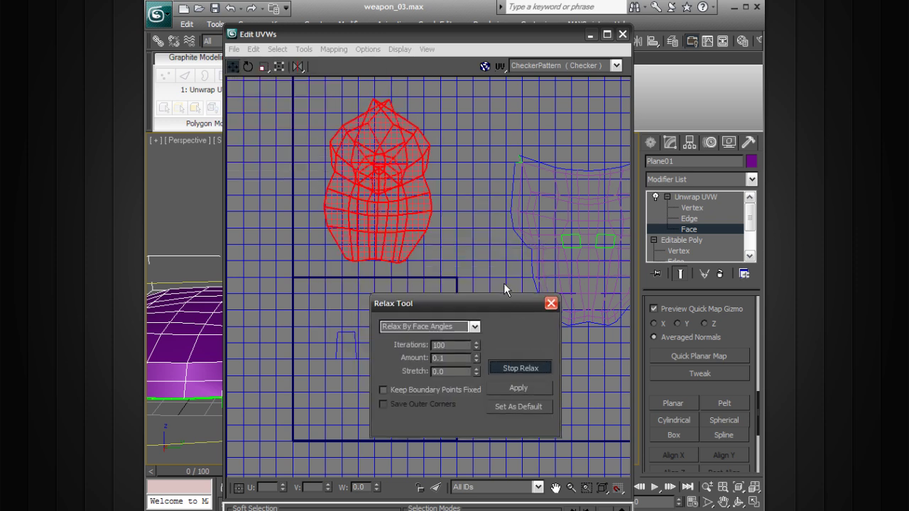
left_click(529, 367)
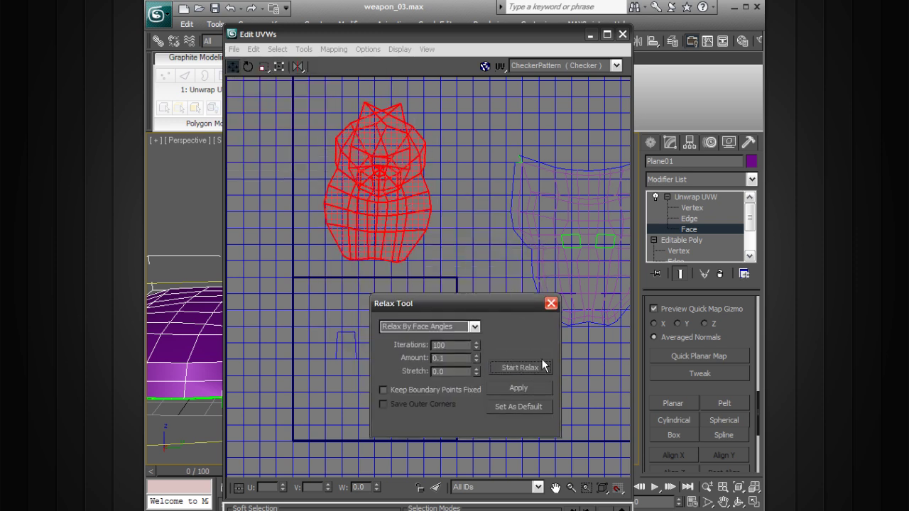
key("ctrl+z")
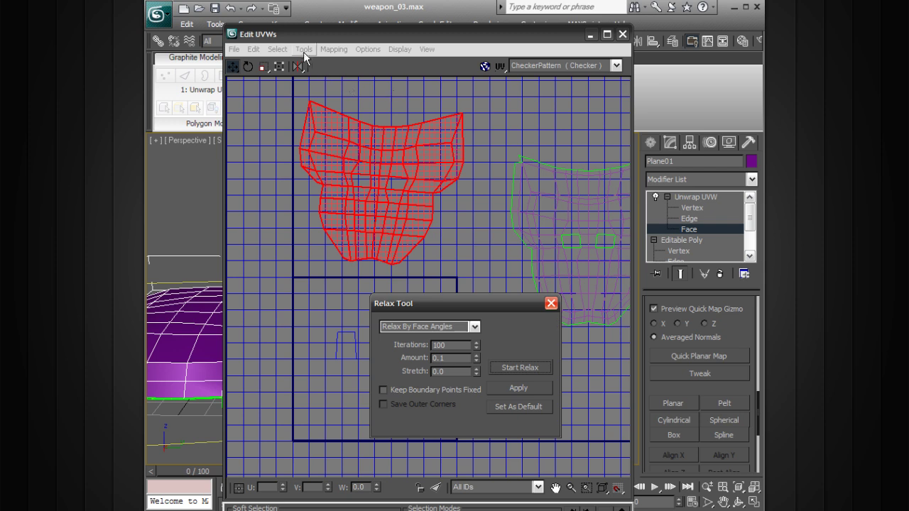
Flip the newly mapped shell horizontally, relax it by face angles and close the Relax Tool.
left_click(303, 50)
left_click(261, 63)
left_click(523, 367)
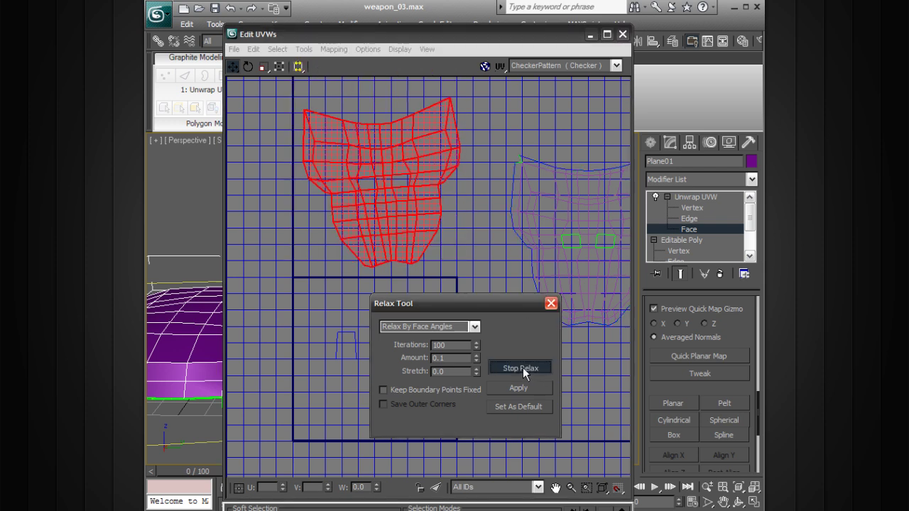
left_click(523, 367)
left_click(551, 304)
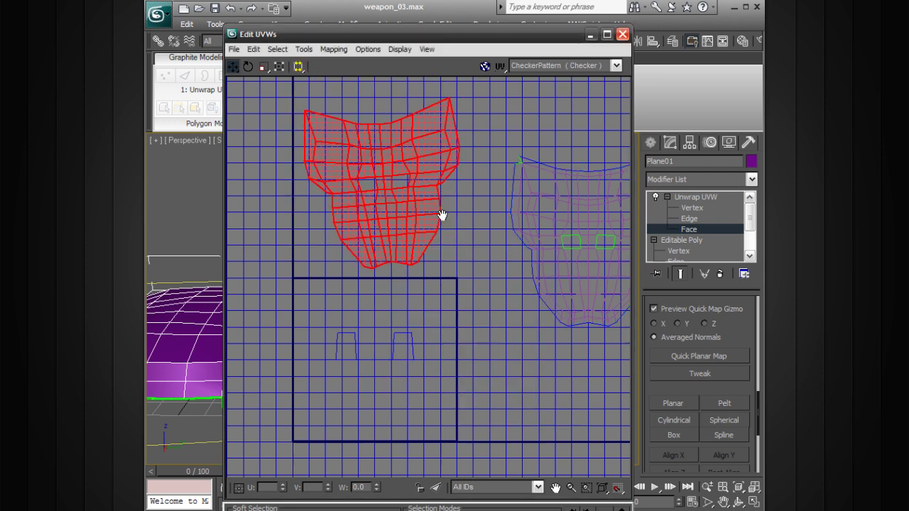
Rotate the flipped and relaxed shell until it stands upright.
middle_click_drag(443, 213, 437, 226)
key("e")
left_click_drag(413, 181, 413, 170)
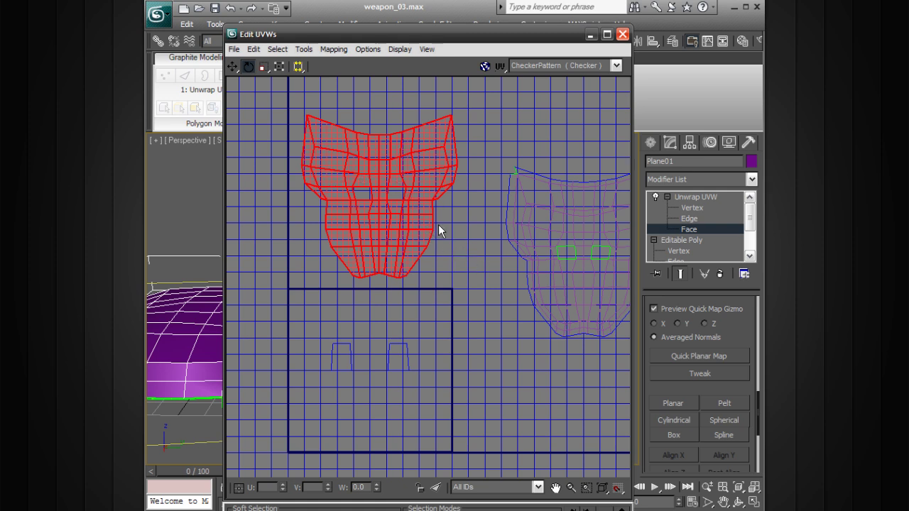
middle_click_drag(438, 226, 451, 200)
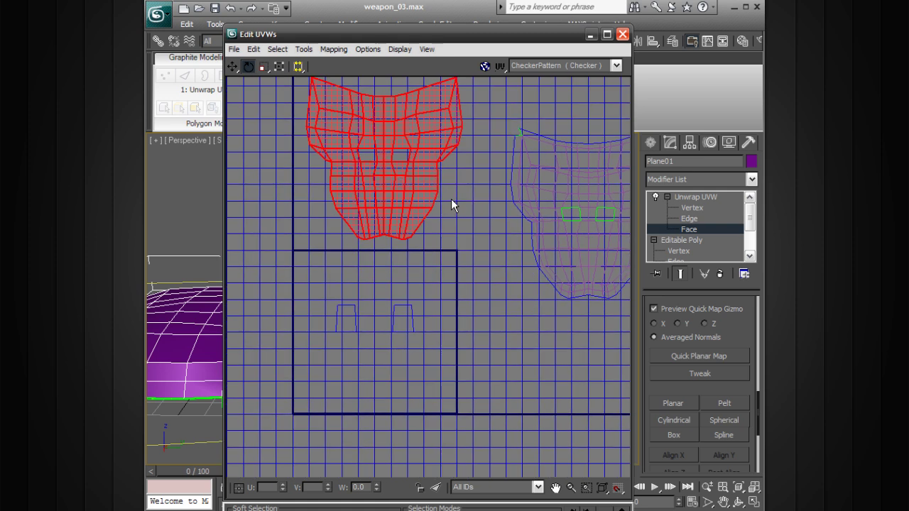
left_click(330, 50)
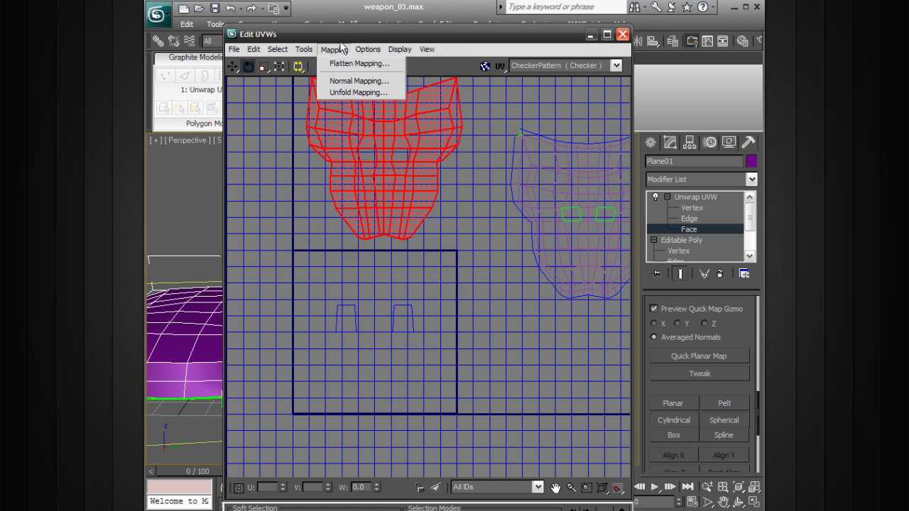
Select the leftover faces inside the eye holes and flatten map them with a face angle threshold of 45 and spacing of 0.02.
left_click(341, 49)
right_click(413, 301)
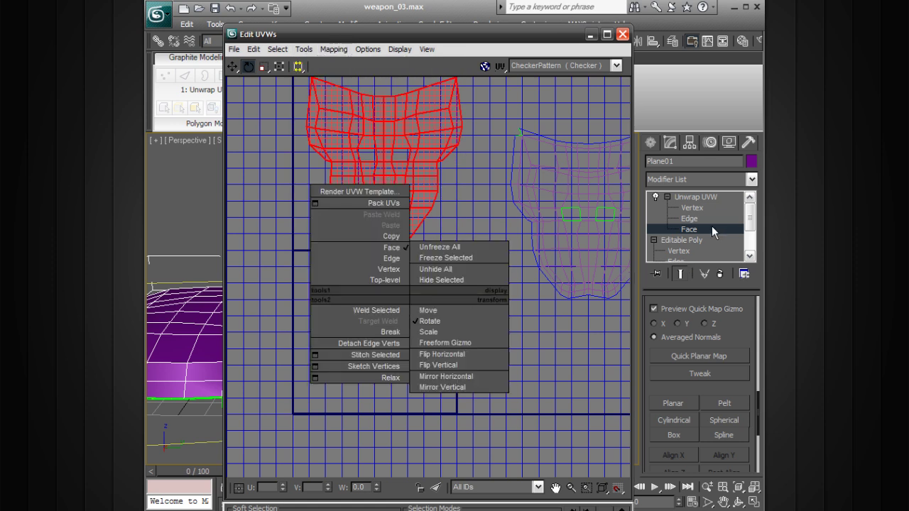
left_click(680, 233)
left_click_drag(345, 362, 460, 371)
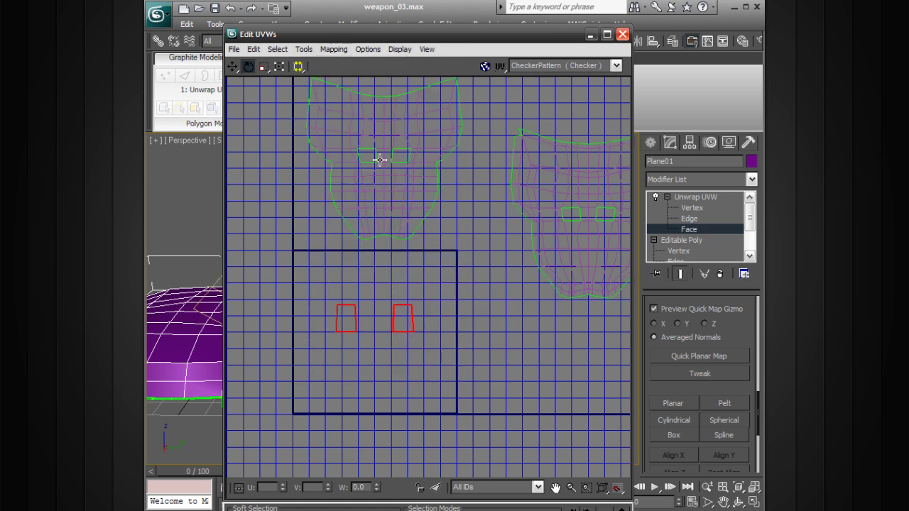
left_click(333, 49)
left_click(346, 61)
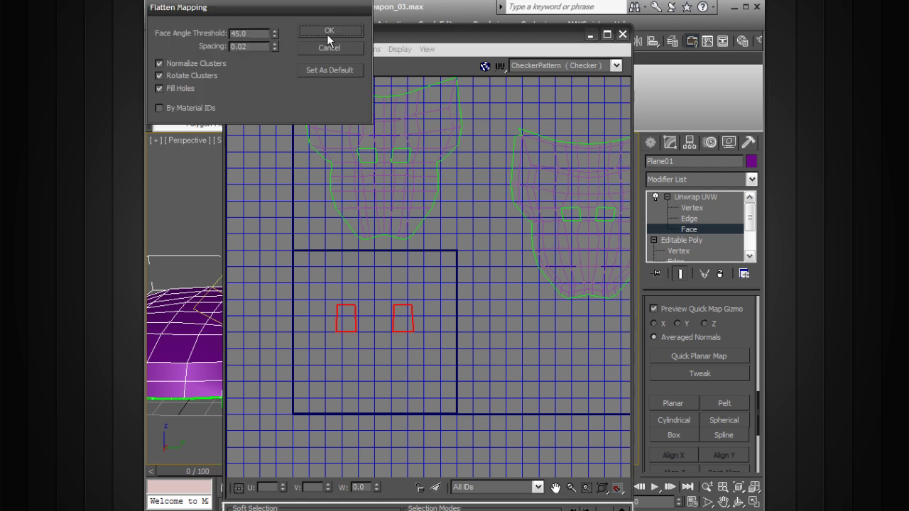
left_click(328, 31)
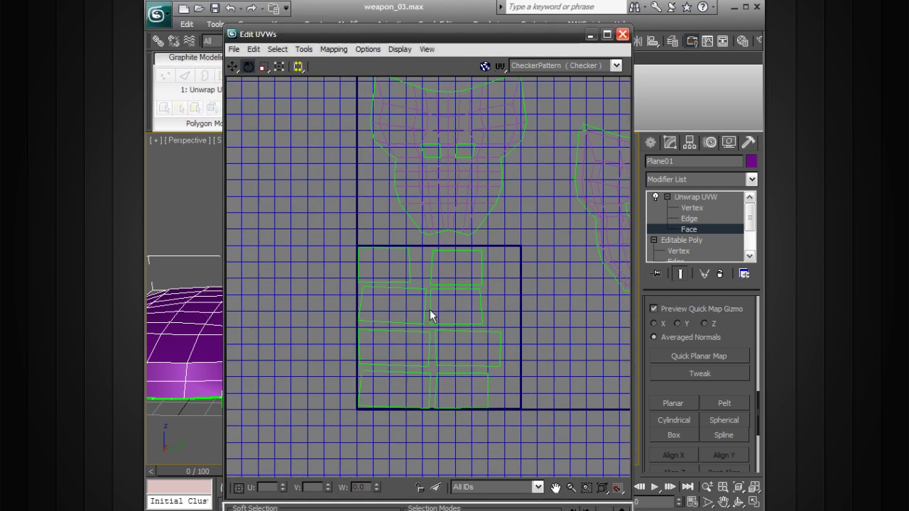
Stitch two flattened eye-hole pieces together along their shared side edge, with clusters aligned and scaled and a bias of 0.5.
left_click(426, 311)
left_click(685, 218)
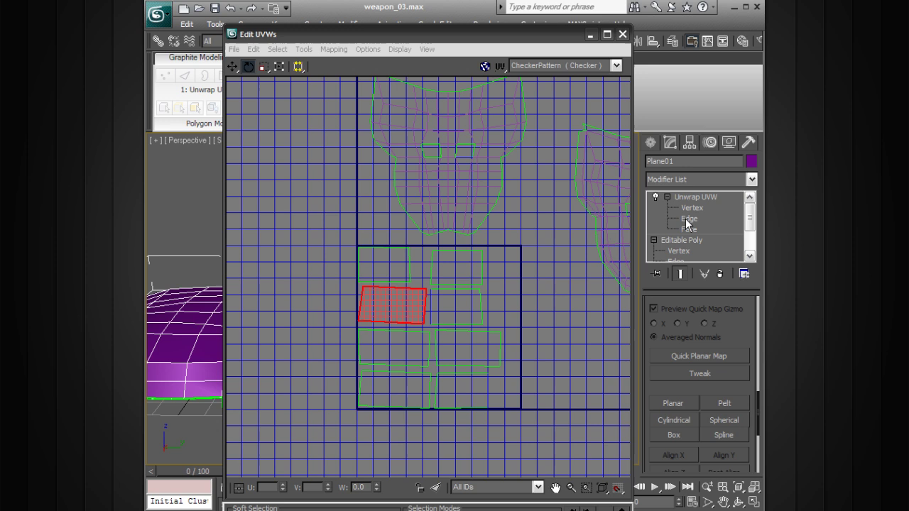
left_click(426, 308)
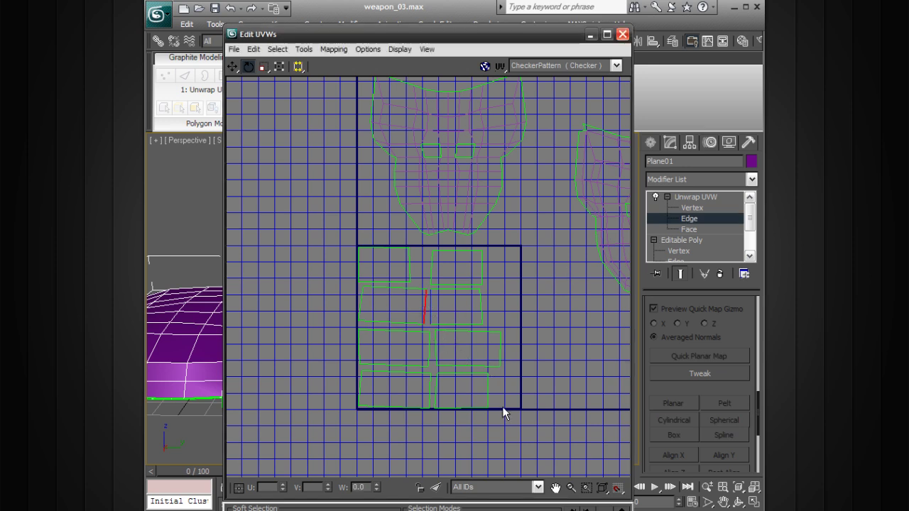
left_click_drag(524, 35, 513, 14)
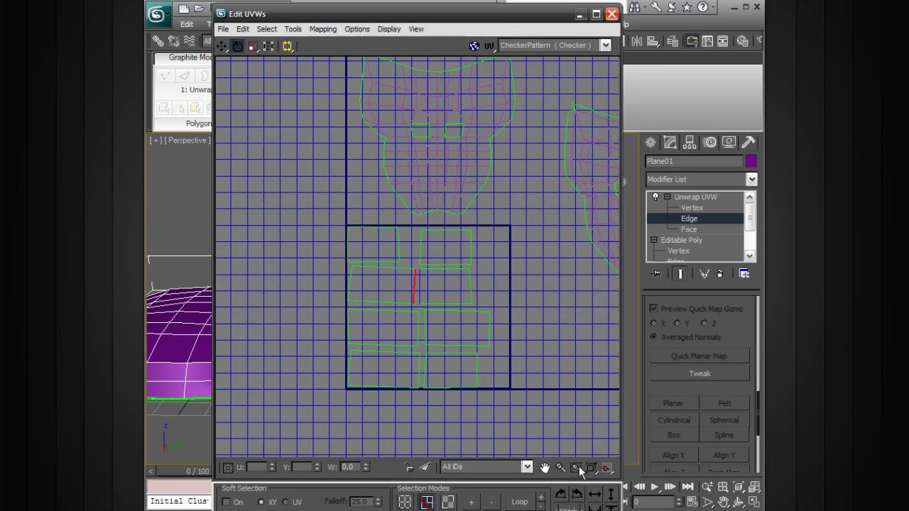
left_click(293, 28)
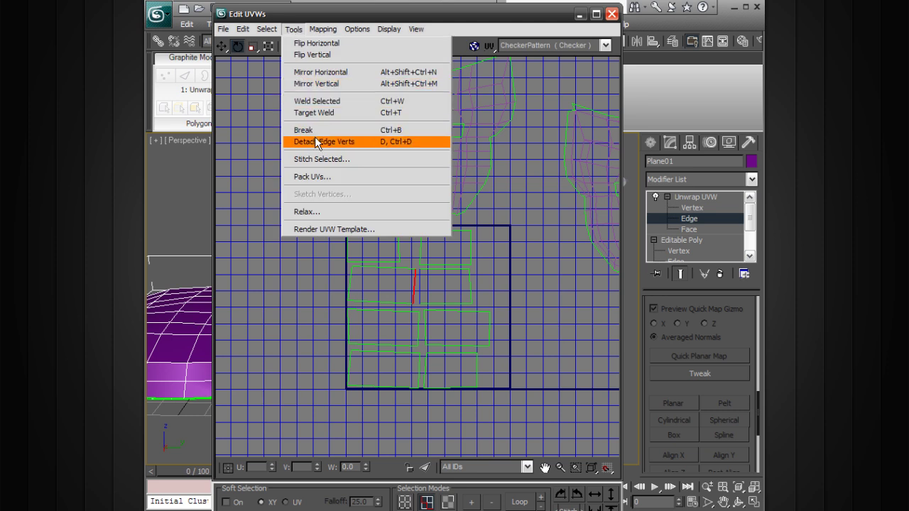
left_click(316, 159)
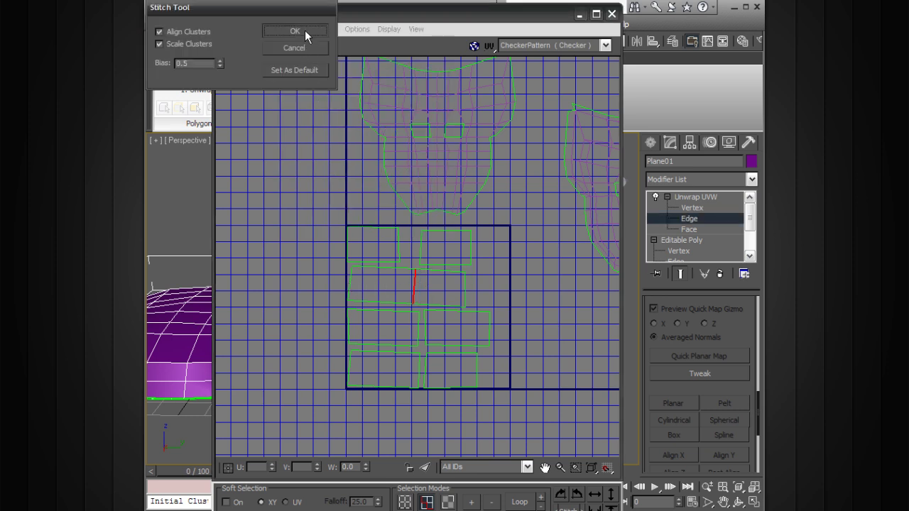
left_click(304, 30)
Stitch the matching eye-hole piece onto the free left edge of the joined pair.
left_click(351, 281)
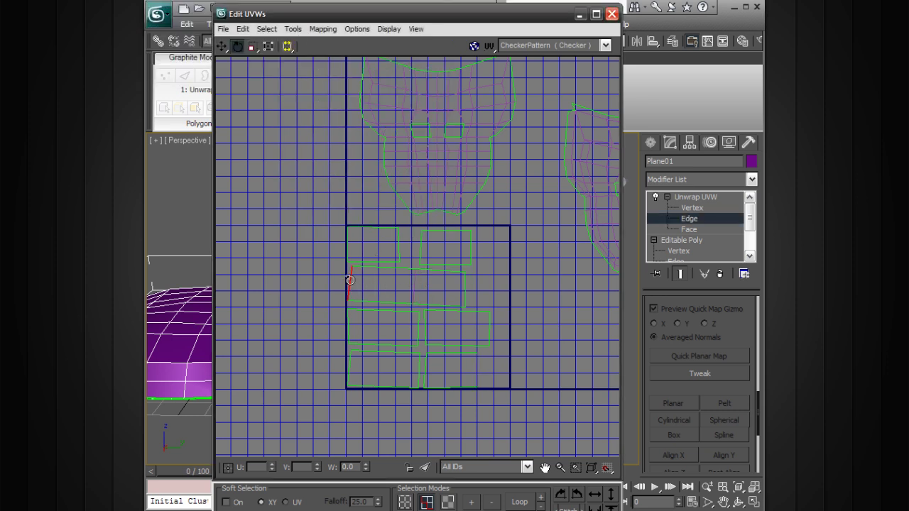
left_click(292, 29)
left_click(316, 156)
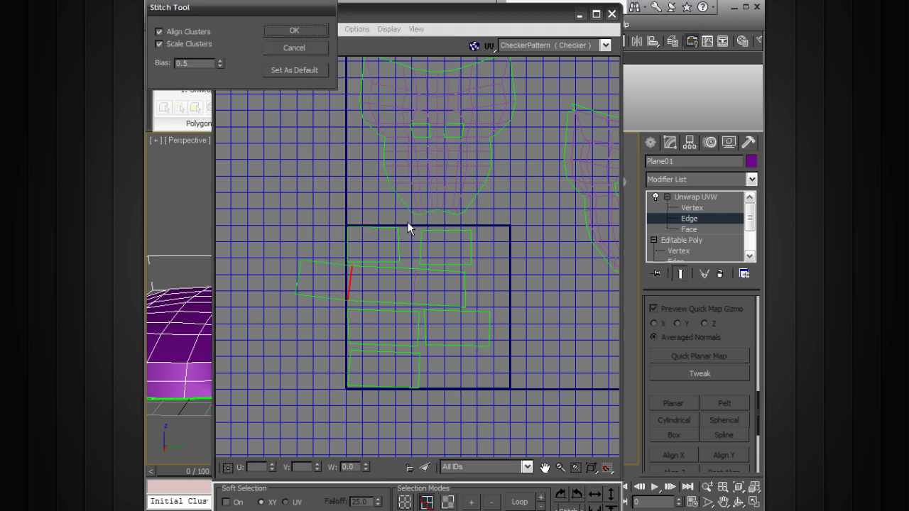
left_click(310, 51)
left_click(298, 276)
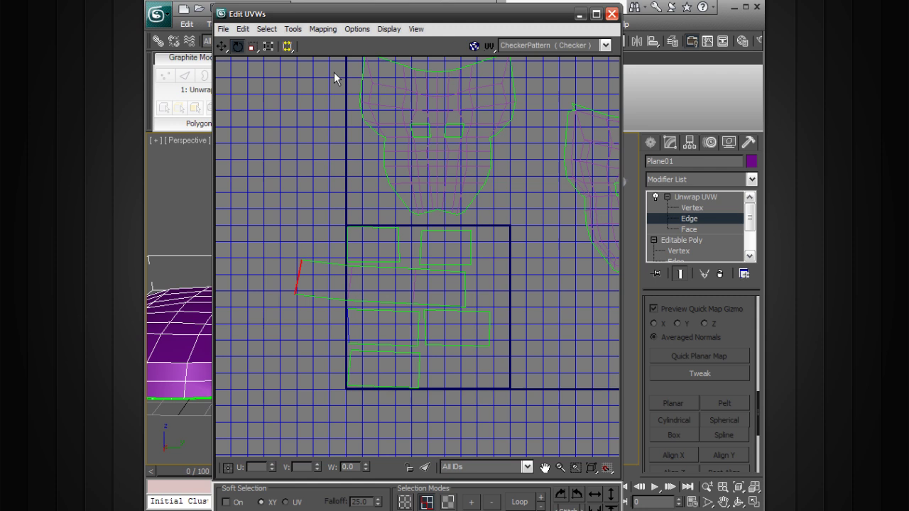
Start the second eye-hole strip by stitching two matching pieces, one after another, onto the left side of the upper-left piece.
left_click(348, 243)
left_click(292, 29)
left_click(324, 160)
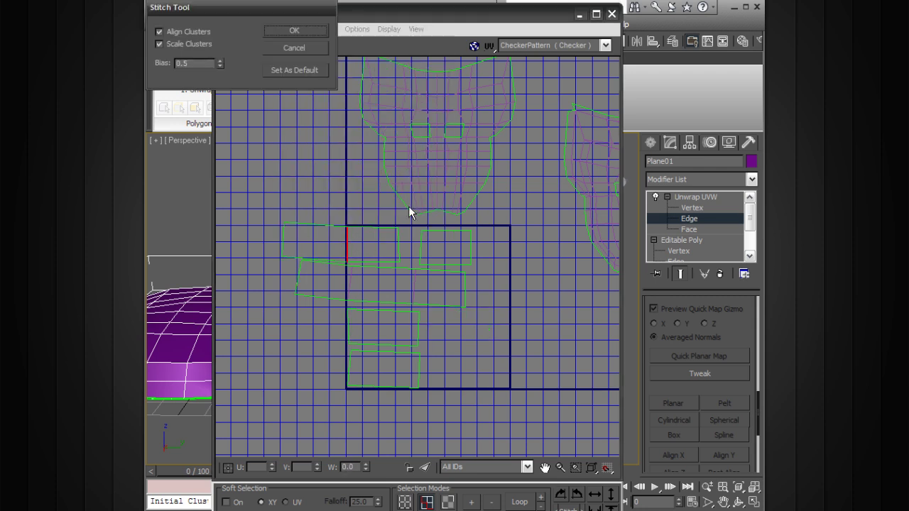
left_click(294, 31)
left_click(282, 238)
left_click(292, 29)
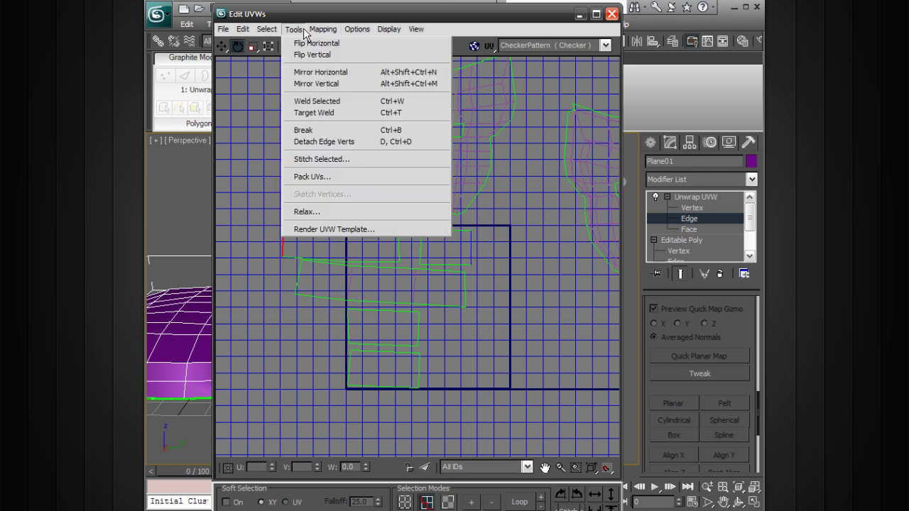
left_click(317, 159)
left_click(294, 31)
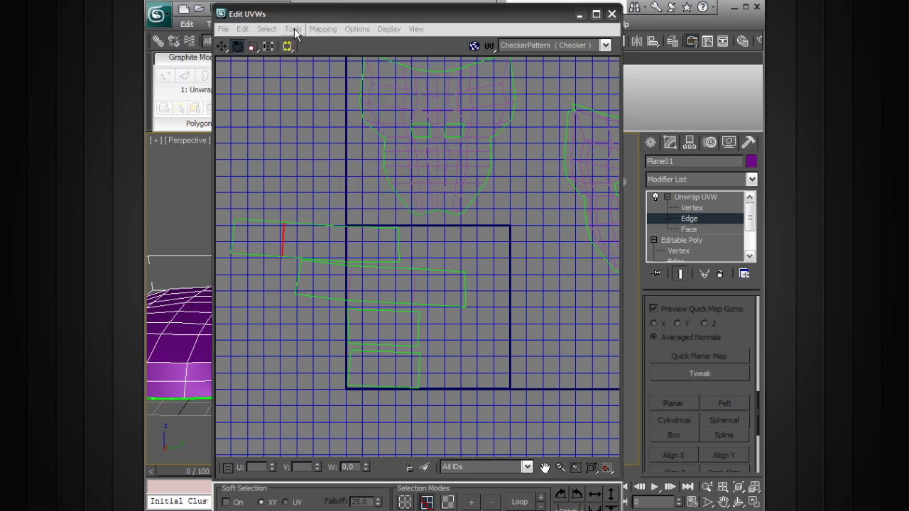
Stitch the matching piece onto the right edge of the second eye-hole strip.
left_click(397, 239)
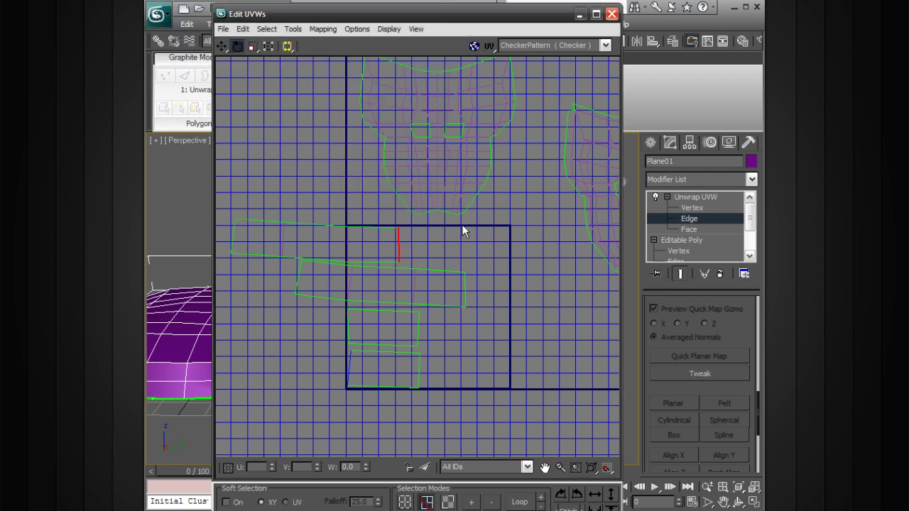
left_click(293, 29)
left_click(324, 159)
left_click(314, 30)
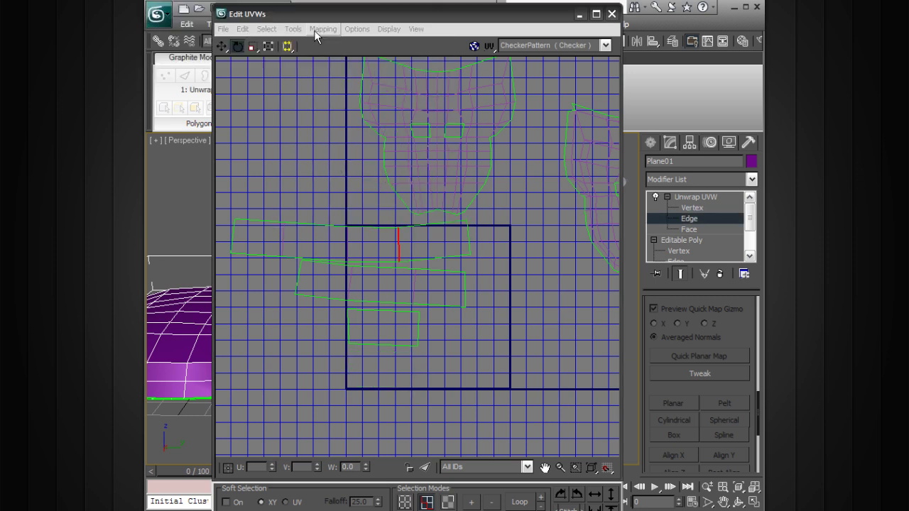
Stitch the first eye-hole strip onto the right edge of the last loose eye-hole piece.
left_click(419, 326)
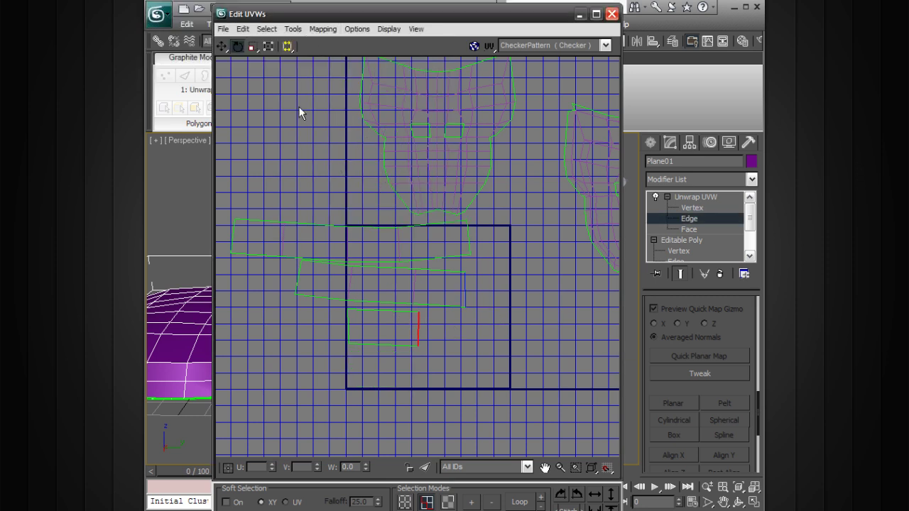
left_click(293, 31)
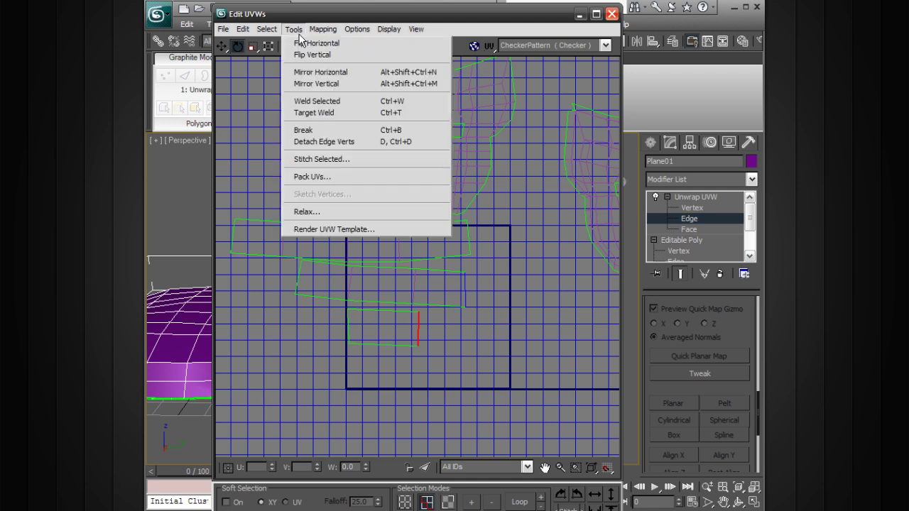
left_click(328, 159)
left_click(316, 34)
scroll(480, 297, "down", 3)
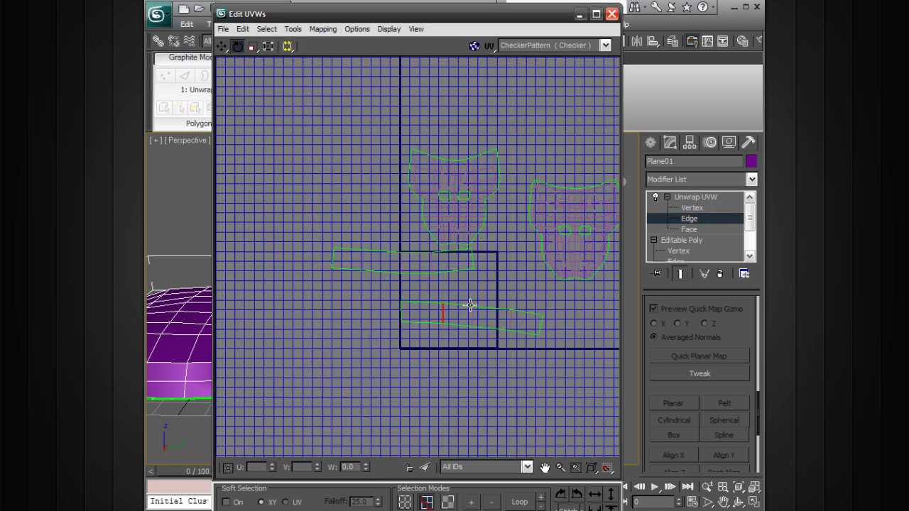
Select the lower eye-hole strip's vertices, rotate the strip level and move it directly beneath the other strip.
left_click(683, 207)
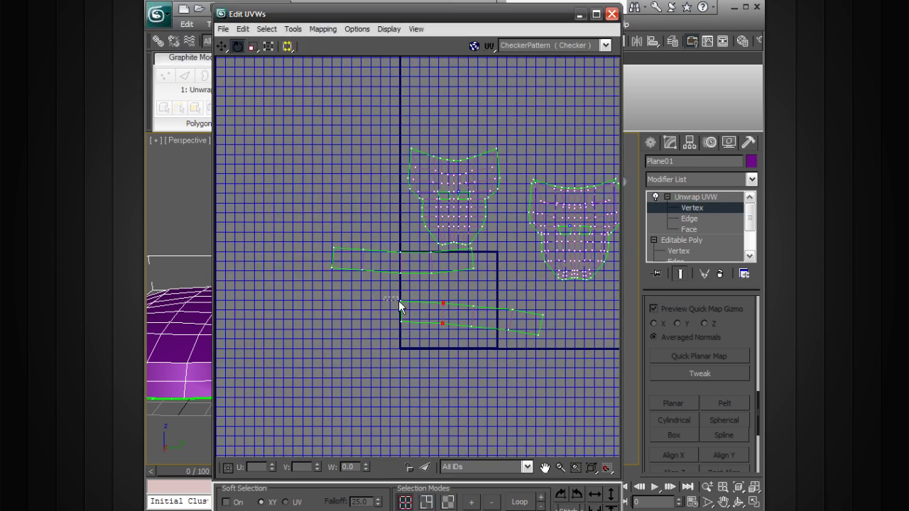
left_click_drag(542, 351, 542, 351)
left_click_drag(514, 311, 408, 280)
key("w")
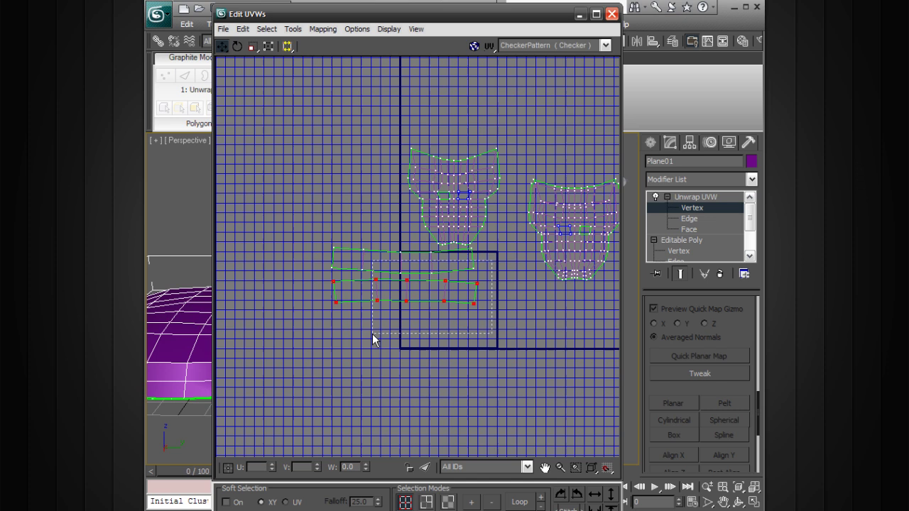
Select both eye-hole strips and scale them down slightly.
left_click_drag(434, 22, 433, 7)
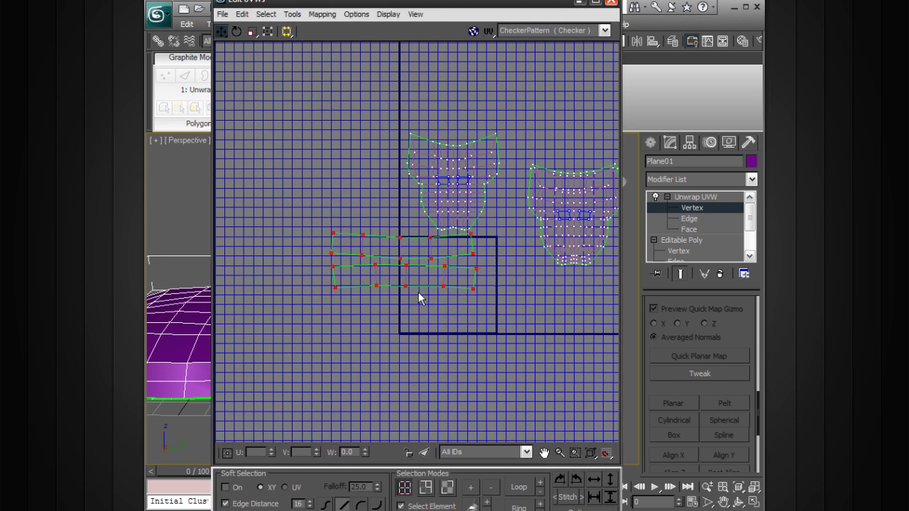
key("r")
left_click_drag(401, 257, 401, 309)
middle_click_drag(402, 218, 340, 237)
Select all UV shells and pack them with Recursive Packing, 0.02 spacing and normalized clusters, without rotating clusters or filling holes.
left_click_drag(494, 329, 496, 330)
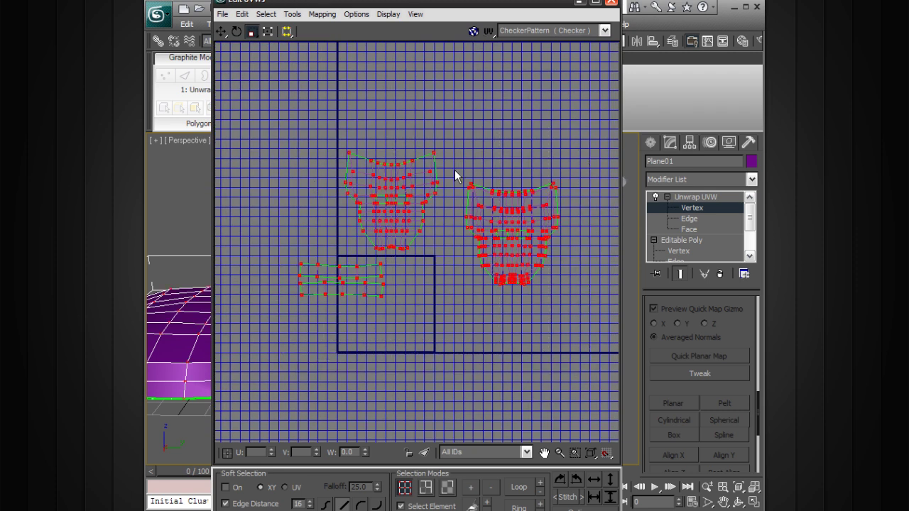
left_click(293, 14)
left_click(325, 161)
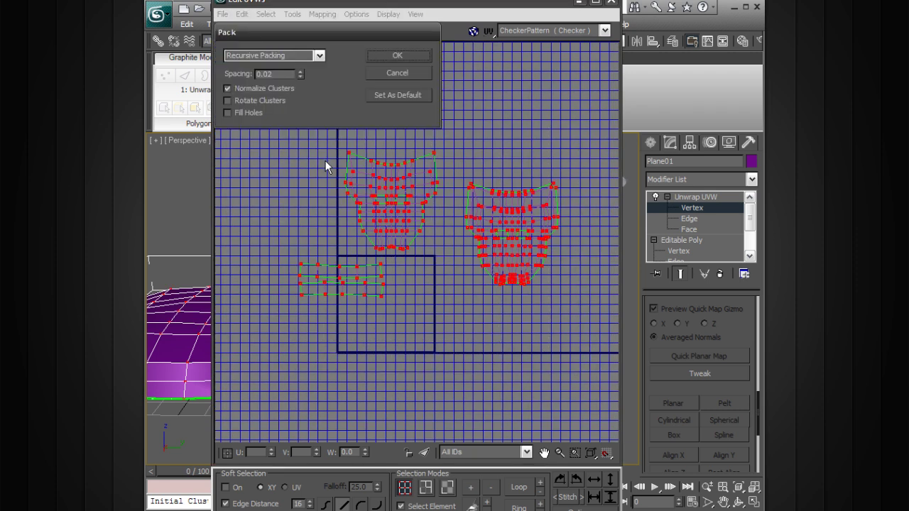
left_click(411, 54)
left_click(480, 254)
Move the lower eye-hole strip up so it sits just above the other strip.
middle_click_drag(478, 258, 527, 192)
scroll(527, 192, "up", 3)
scroll(527, 193, "up", 2)
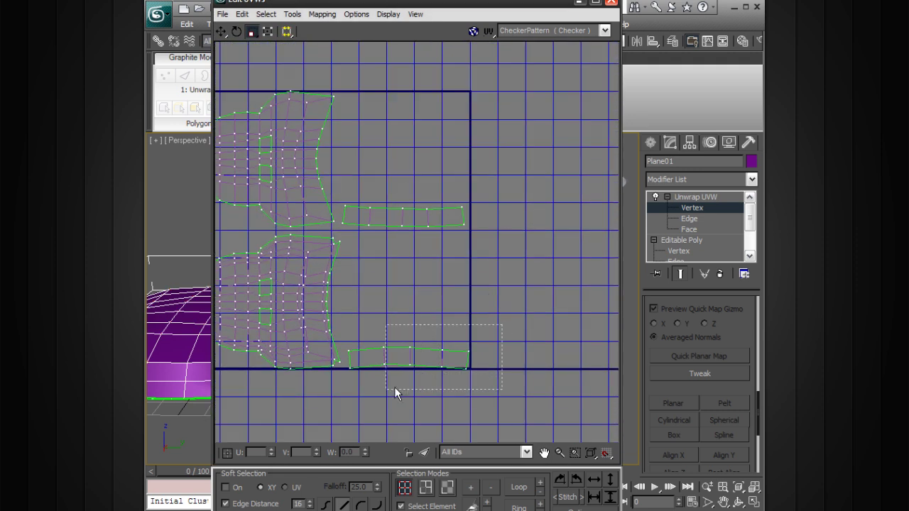
left_click_drag(394, 387, 349, 398)
key("w")
left_click_drag(410, 348, 403, 180)
middle_click_drag(462, 228, 506, 263)
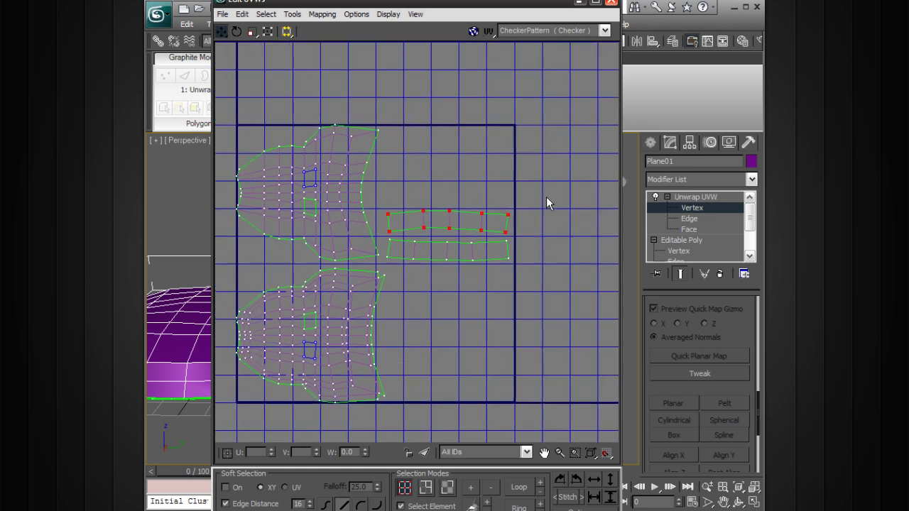
Rotate both eye-hole strips 90 degrees to vertical and place them beside the upper mask shell.
left_click_drag(411, 257, 386, 260)
left_click(573, 482)
left_click(574, 482)
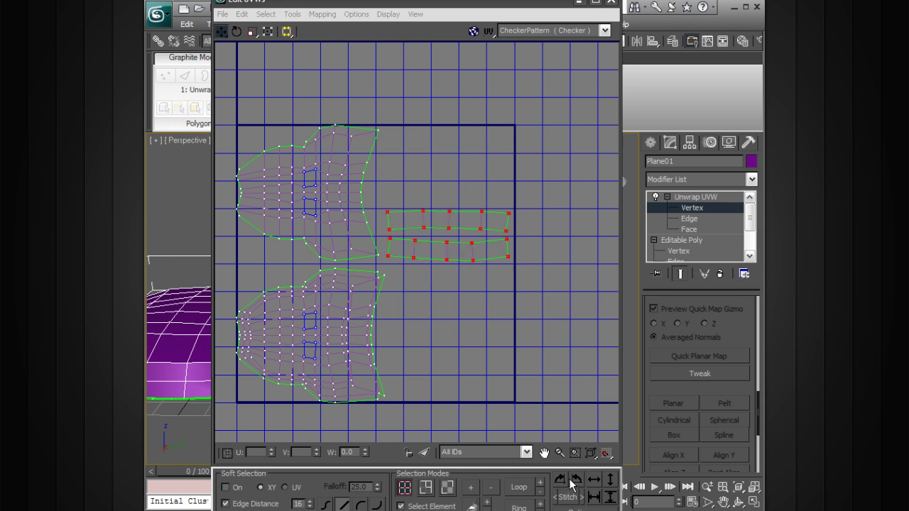
left_click(574, 481)
left_click_drag(470, 234, 442, 193)
Move the lower mask shell sideways until it sits beneath the vertical eye-hole strips.
left_click(302, 384)
left_click_drag(368, 342, 433, 333)
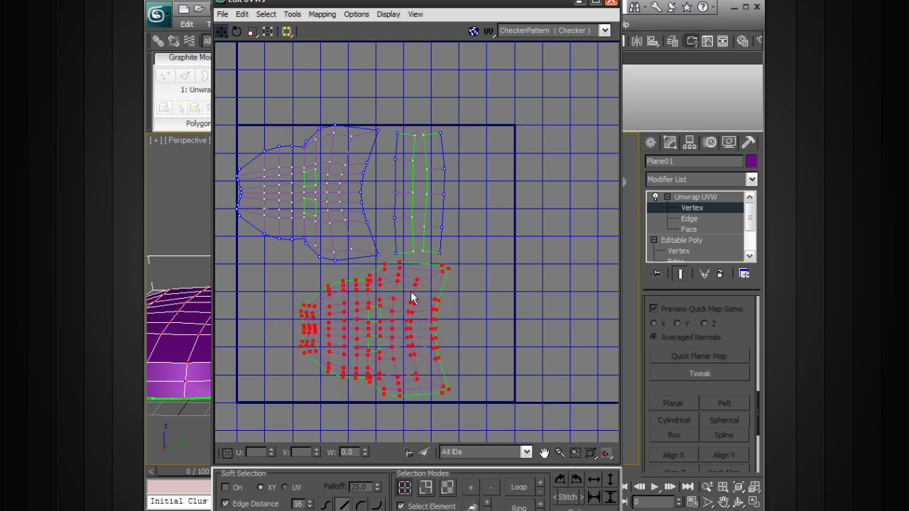
left_click_drag(391, 309, 384, 306)
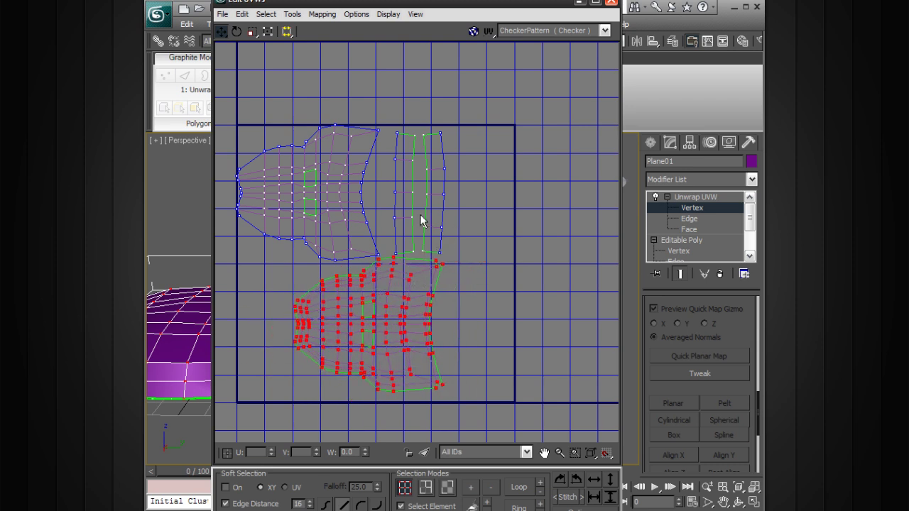
Turn the layout so both mask shells stand upright, and arrange the shells close together.
left_click_drag(466, 107, 274, 290)
left_click(363, 299)
left_click_drag(364, 298, 378, 290)
Select all shells, reposition them together and scale them up slightly to fill more of the UV square.
left_click_drag(239, 93, 462, 396)
left_click_drag(390, 294, 429, 234)
key("w")
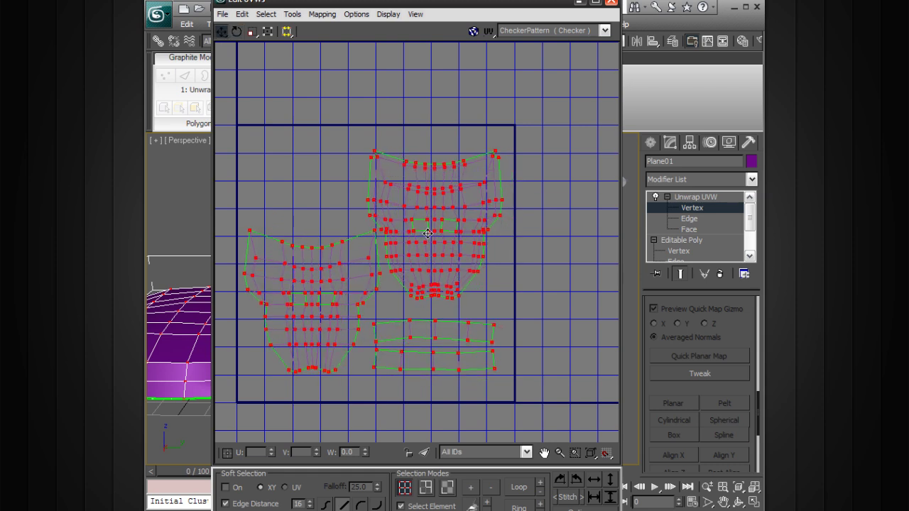
key("e")
key("r")
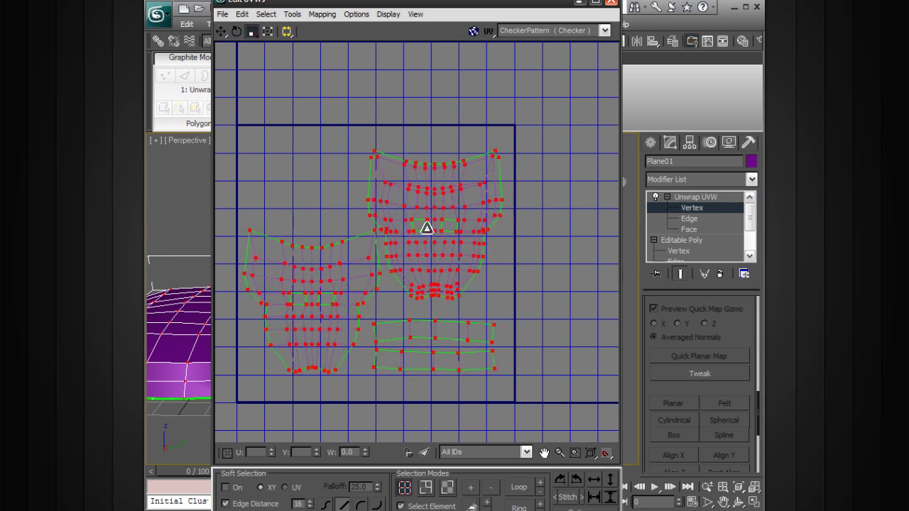
left_click_drag(430, 227, 442, 229)
key("w")
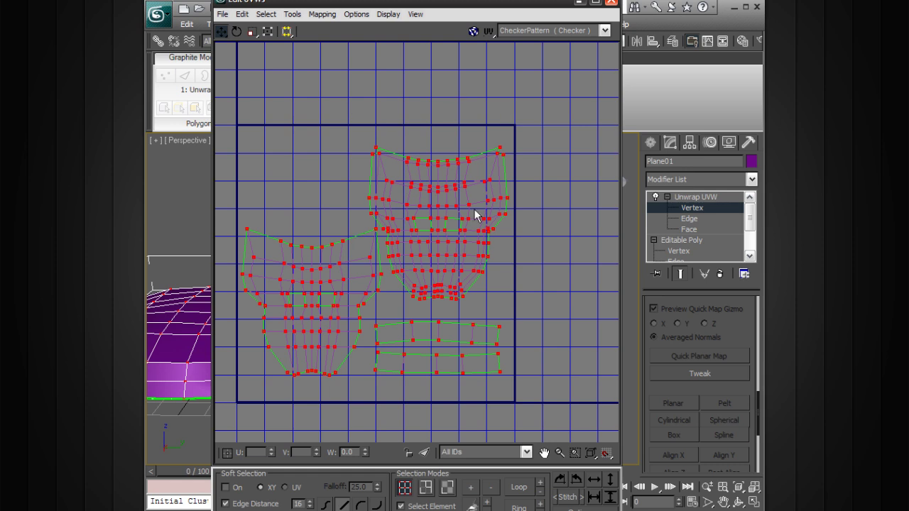
Close the UV editor and collapse the mask's entire modifier stack into a single editable poly.
left_click(611, 6)
left_click(698, 198)
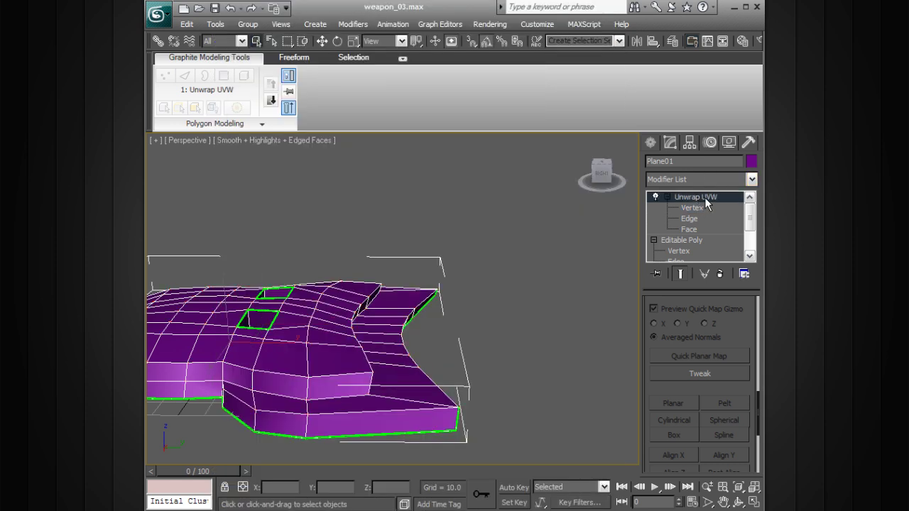
right_click(704, 198)
left_click(618, 307)
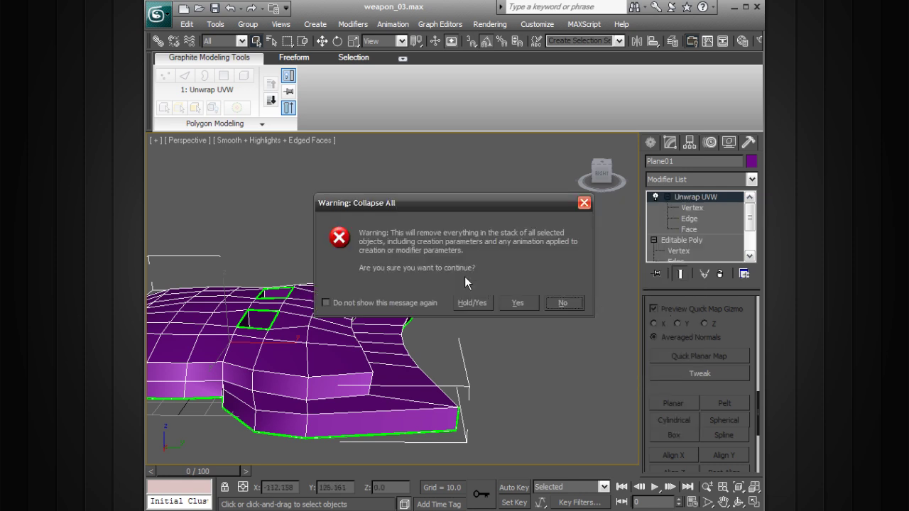
left_click(517, 303)
Insert a SwiftLoop edge loop midway up the outer side wall of the mask's lower rim.
middle_click_drag(554, 284, 482, 353, "alt")
scroll(426, 323, "down", 5)
middle_click_drag(426, 323, 479, 276, "alt")
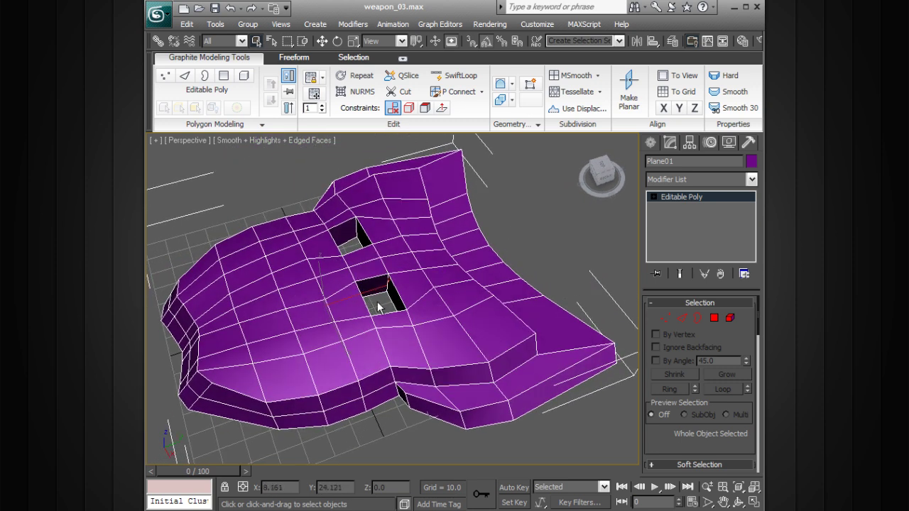
scroll(440, 290, "up", 6)
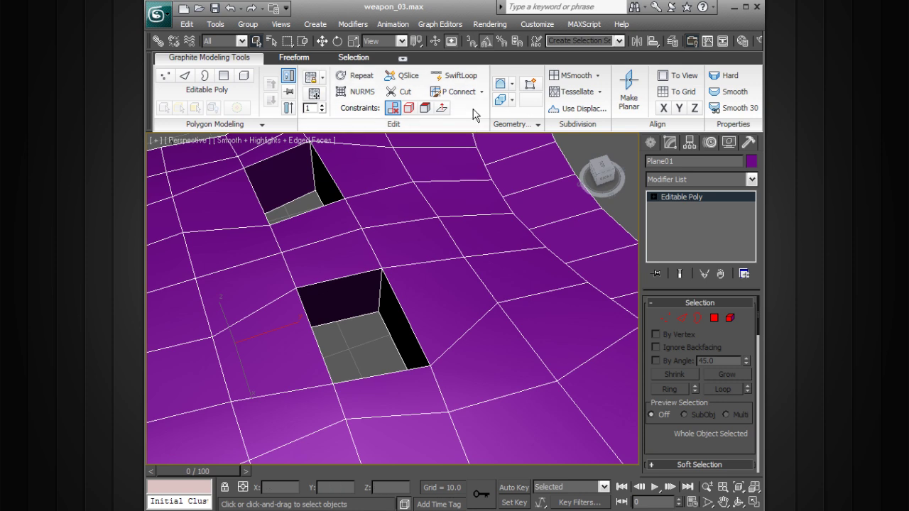
left_click(454, 76)
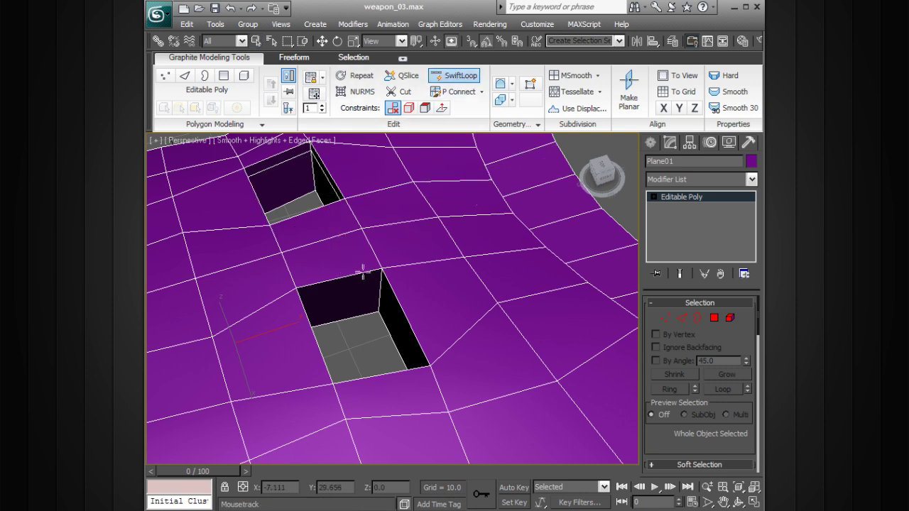
middle_click_drag(362, 272, 374, 244, "alt")
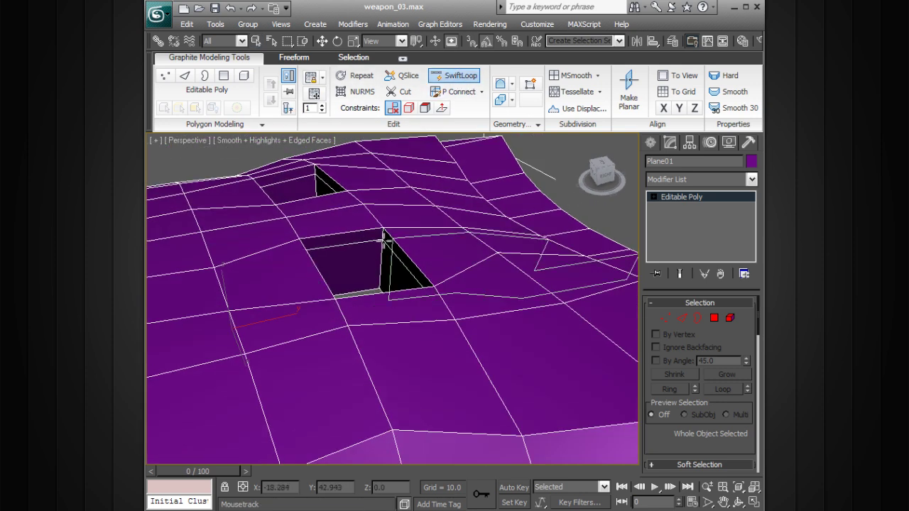
scroll(483, 281, "down", 8)
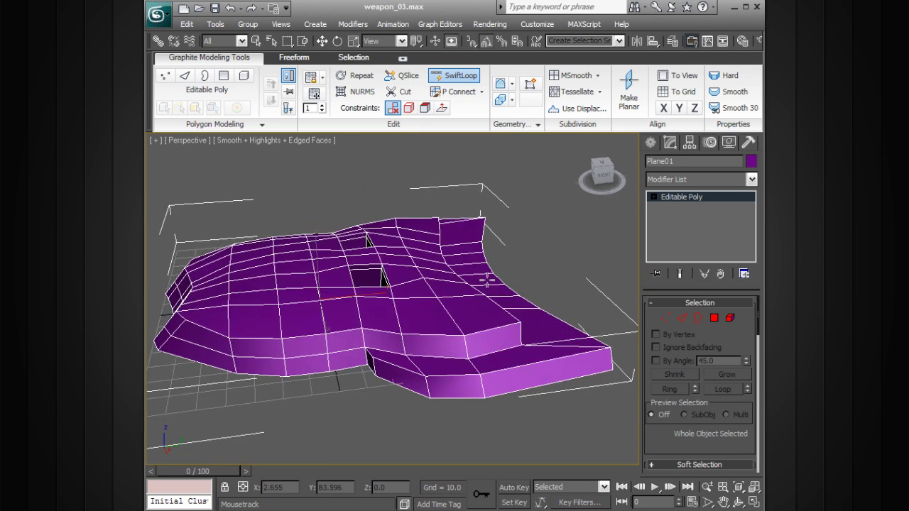
scroll(487, 280, "up", 6)
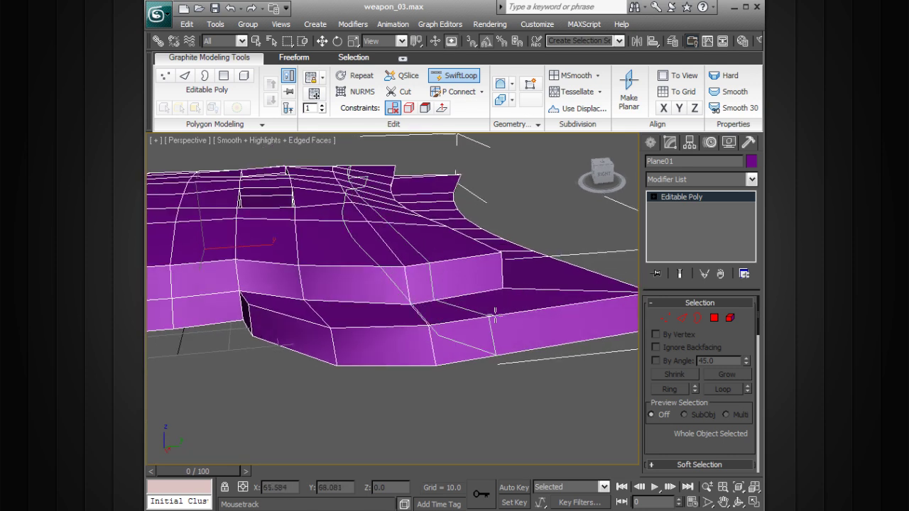
left_click(435, 341)
Insert another edge loop on the mask's ledge, close to the base of the raised upper step.
middle_click_drag(501, 316, 446, 308, "alt")
scroll(486, 318, "down", 3)
scroll(483, 308, "up", 5)
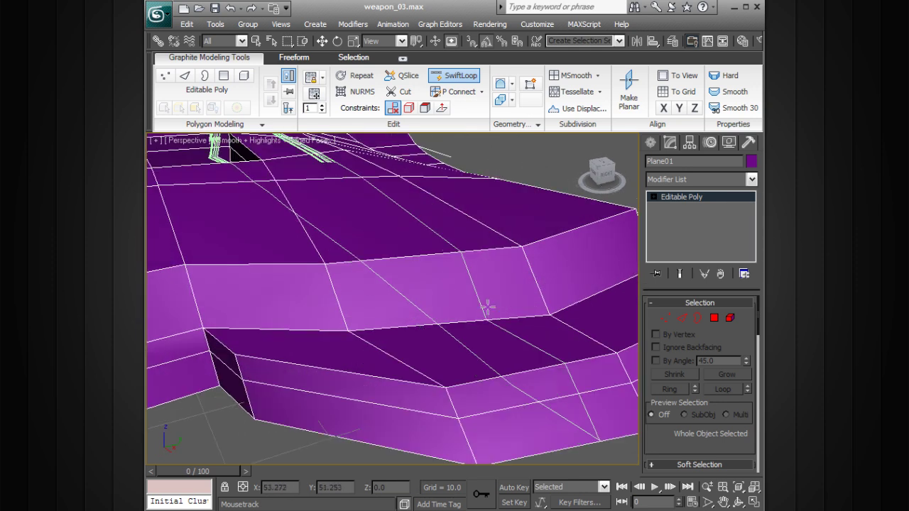
left_click(561, 319)
Add an edge loop running across the mask's brow, just inside the raised section's upper edge.
middle_click_drag(578, 314, 502, 263, "alt")
scroll(508, 309, "down", 4)
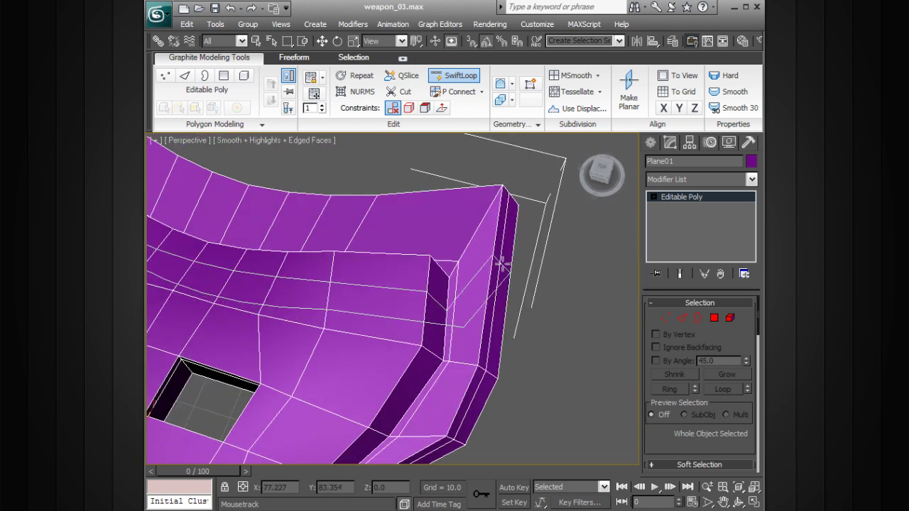
left_click(502, 248)
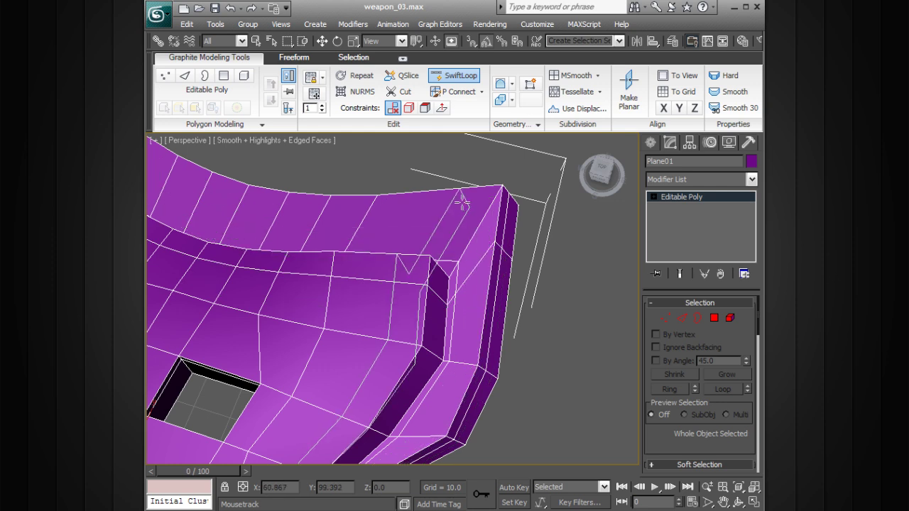
middle_click_drag(450, 233, 436, 278, "alt")
scroll(396, 278, "down", 10)
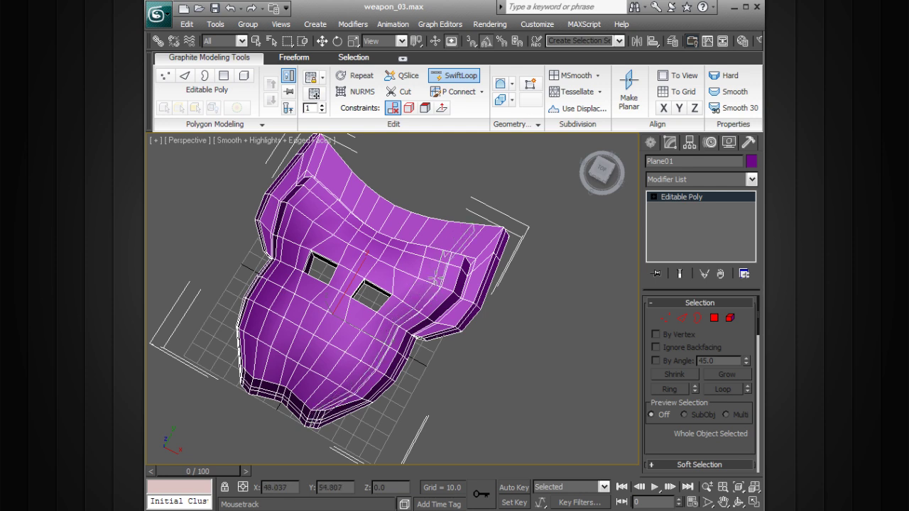
Exit SwiftLoop and examine the mask and its added edge loops from several angles, including with the mask deselected.
middle_click_drag(523, 311, 524, 291, "alt")
key("alt")
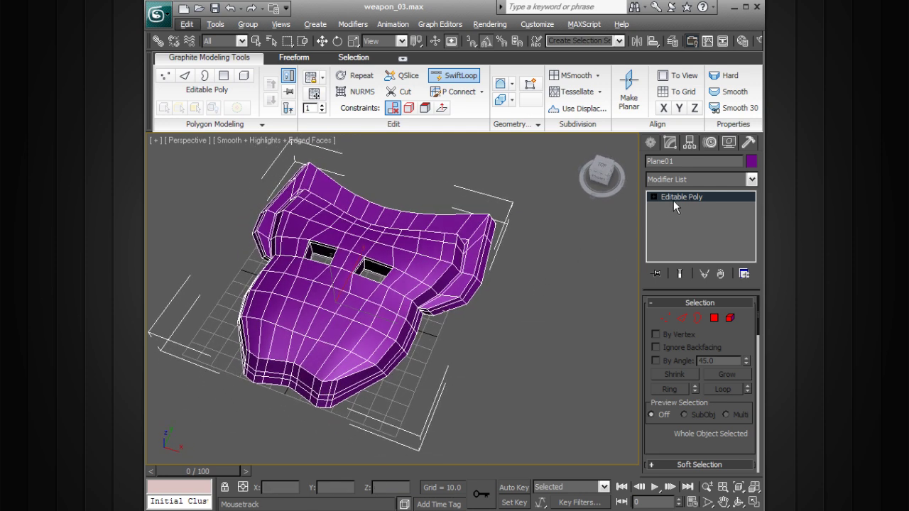
key("alt")
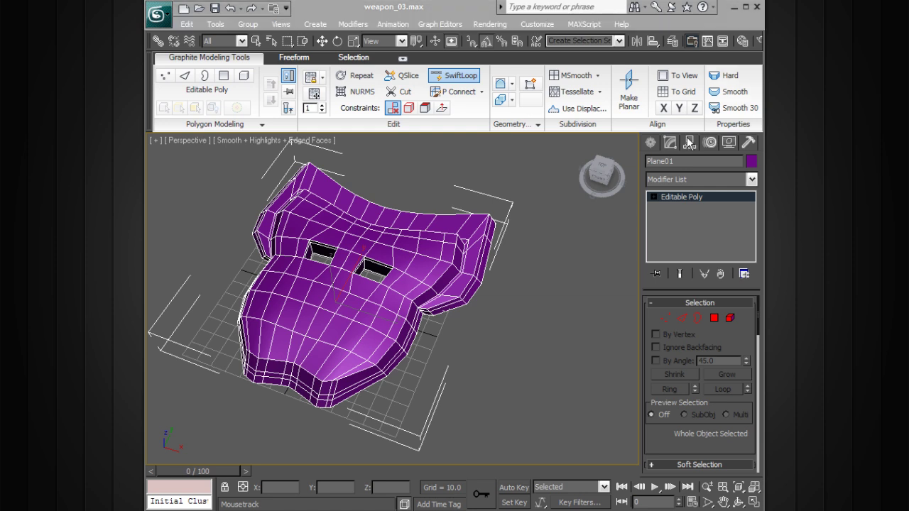
mouse_move(516, 293)
middle_mouse_down("alt")
mouse_move(525, 281)
mouse_move(511, 301)
middle_mouse_up("alt")
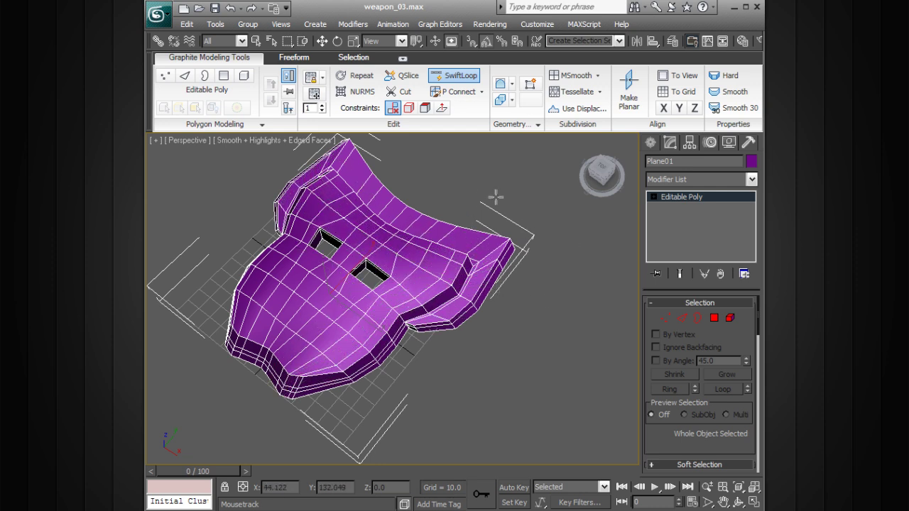
key("w")
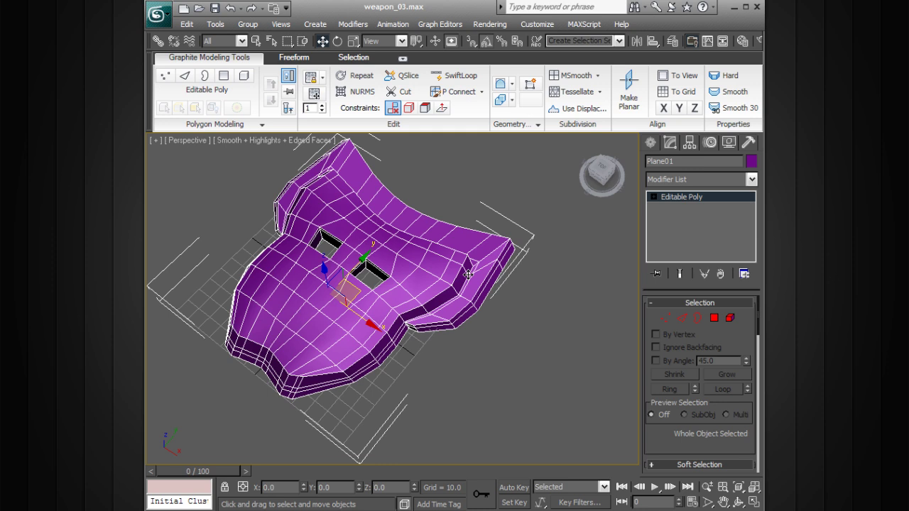
mouse_move(488, 291)
middle_mouse_down("alt")
mouse_move(514, 324)
mouse_move(497, 270)
mouse_move(483, 295)
middle_mouse_up("alt")
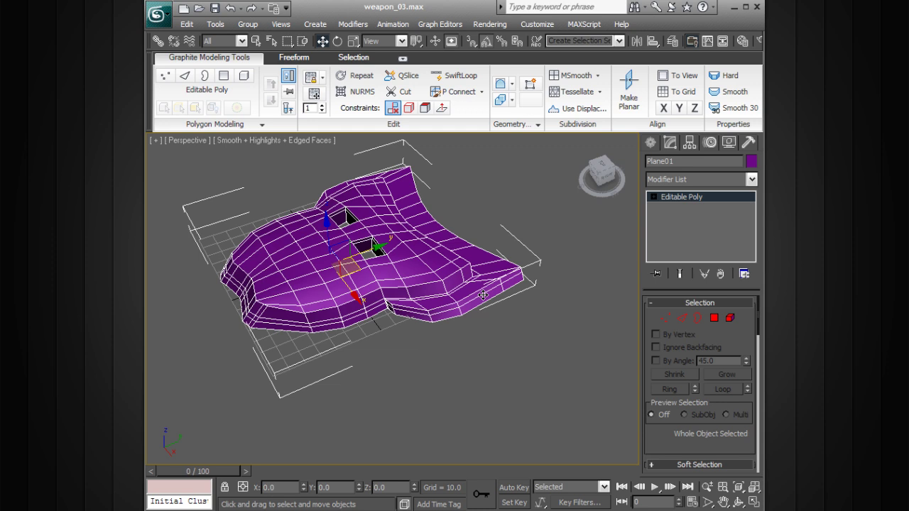
left_click(500, 224)
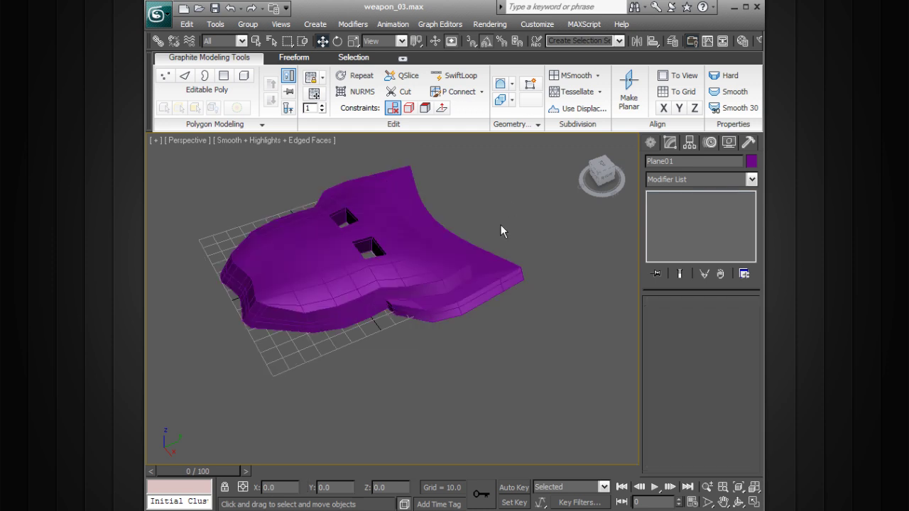
middle_click_drag(500, 224, 471, 264, "alt")
middle_click_drag(472, 324, 517, 341, "alt")
scroll(517, 334, "down", 3)
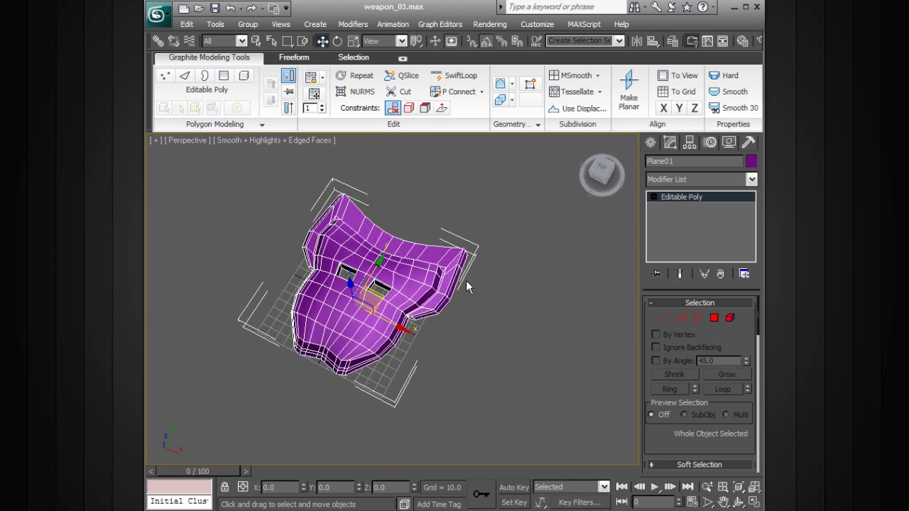